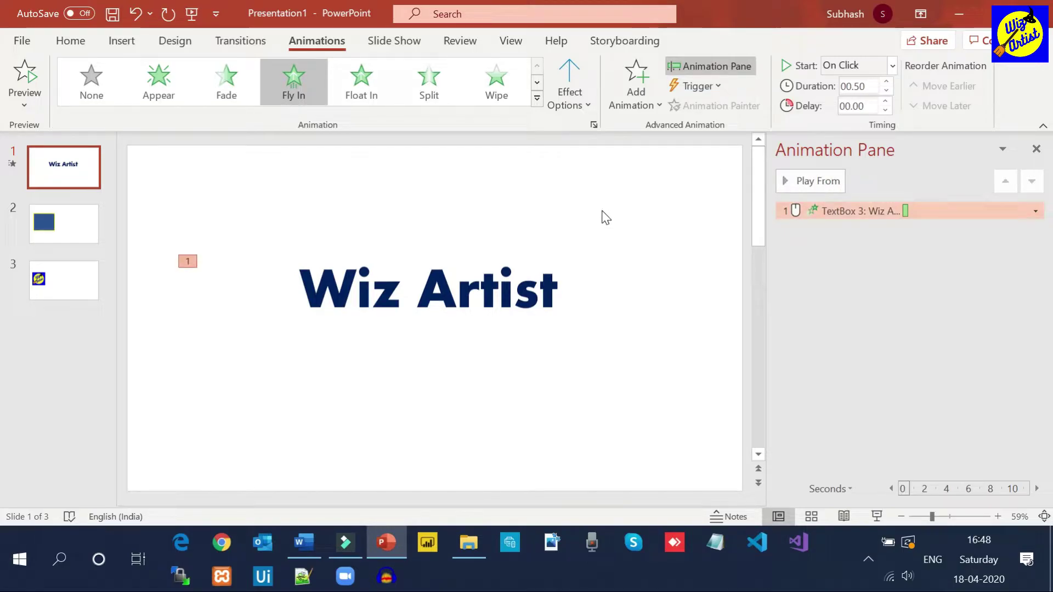
Step: Set the Wiz Artist text's Fly In direction to From Top-Right, preview it, and play it in the slide show
click(587, 106)
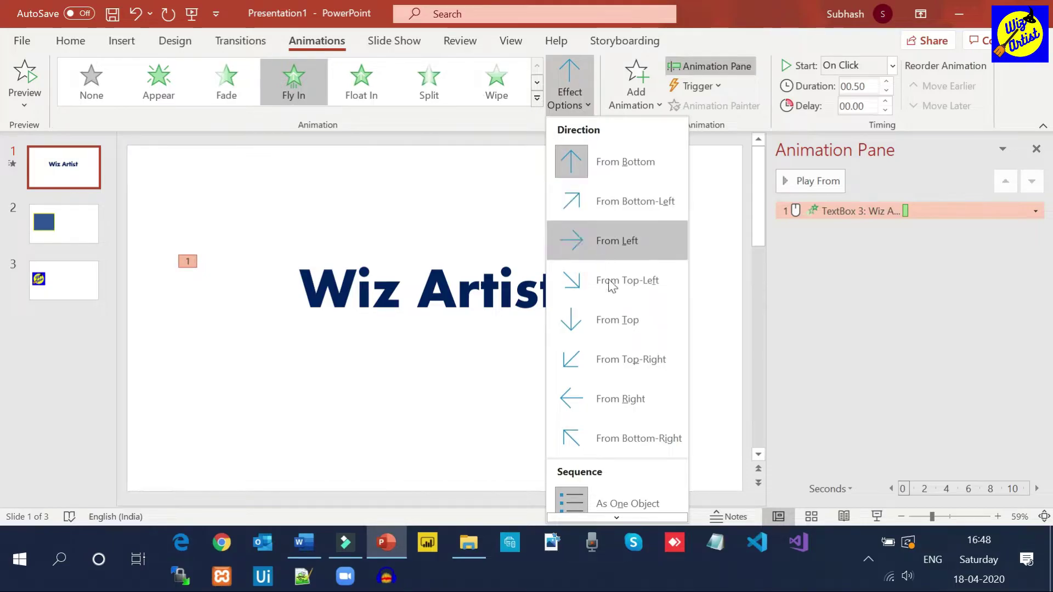
click(635, 355)
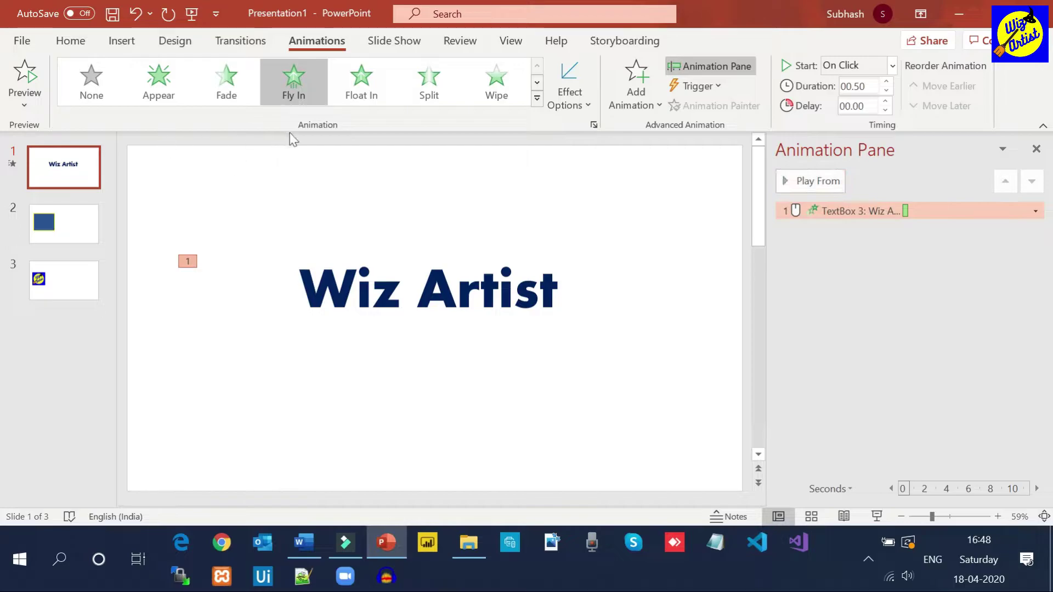
click(33, 68)
key(F5)
click(420, 320)
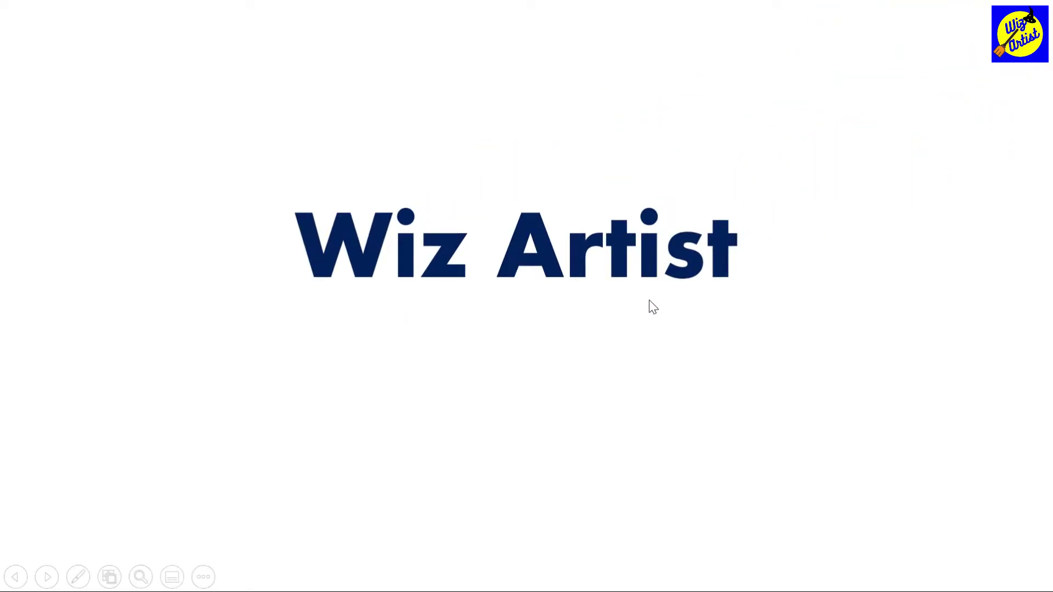
key(Escape)
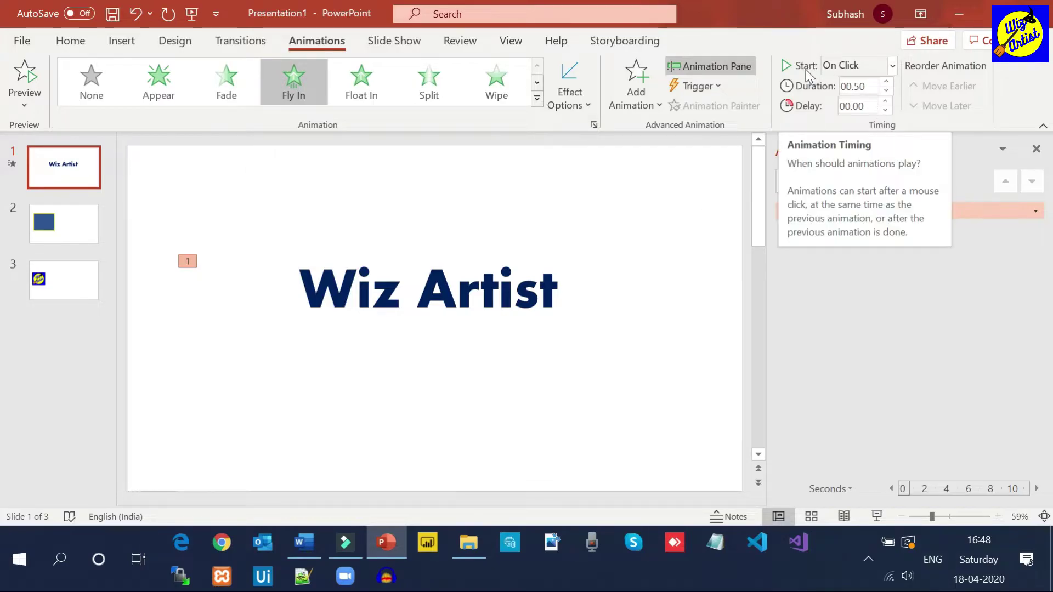
Step: Set the text animation's duration to 0.75 seconds and its start to After Previous, and check it in the slide show
click(887, 82)
click(892, 65)
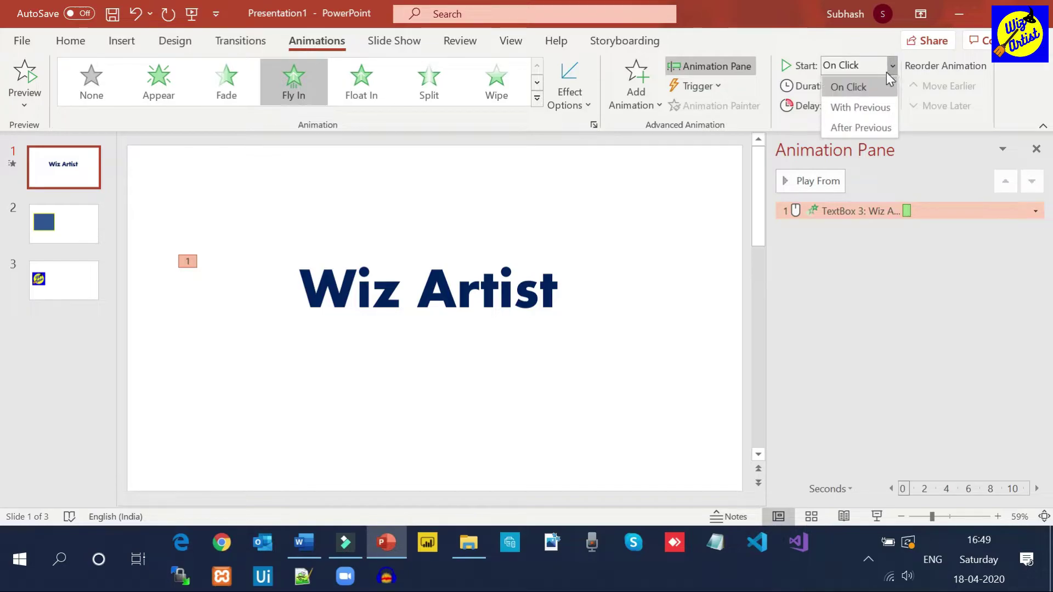
click(881, 126)
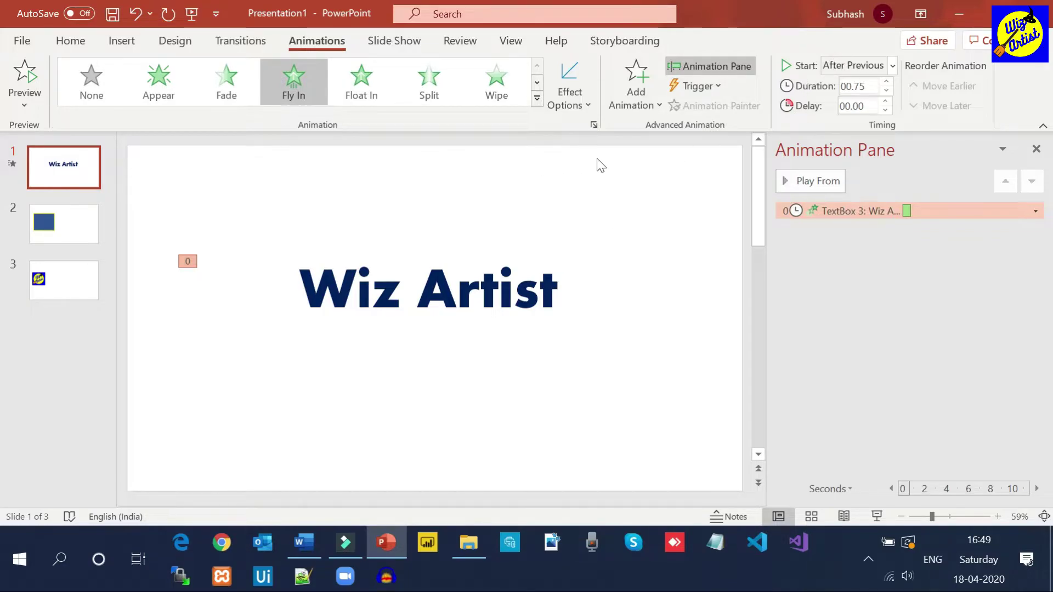
key(F5)
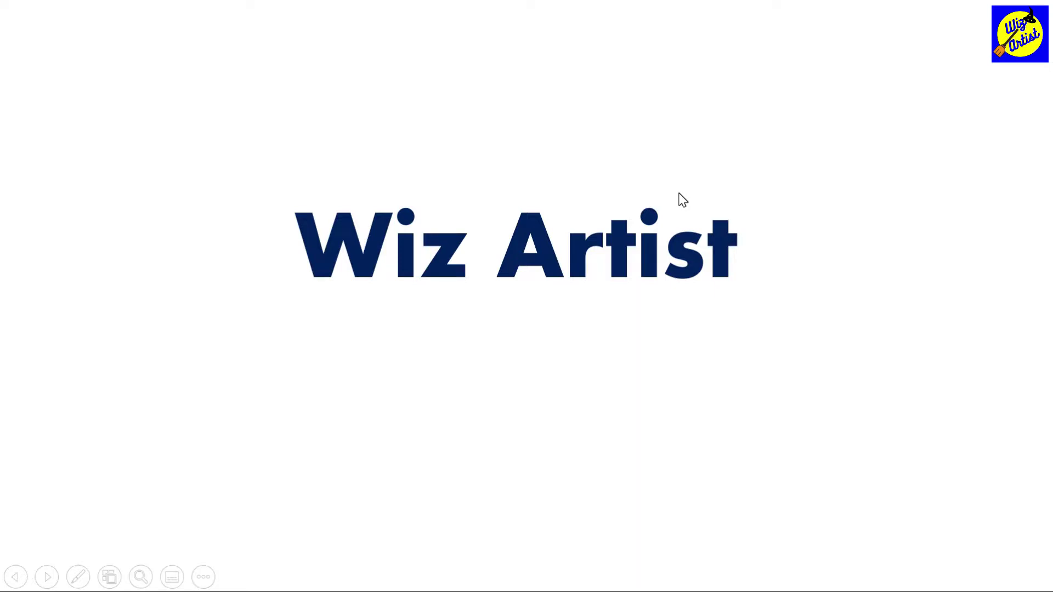
key(Escape)
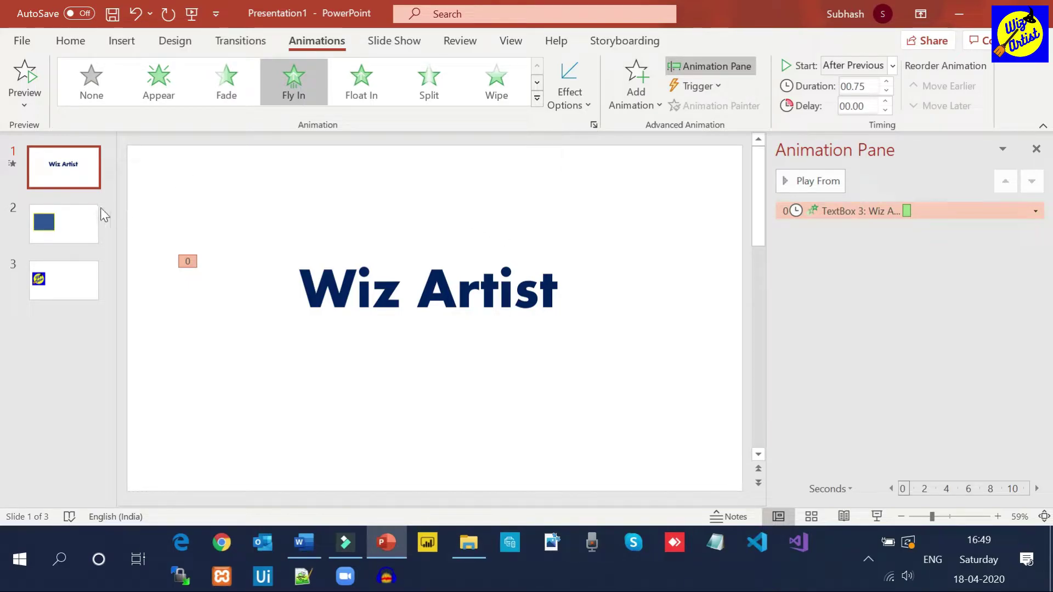
Step: Select the blue rectangle on slide 2
click(85, 218)
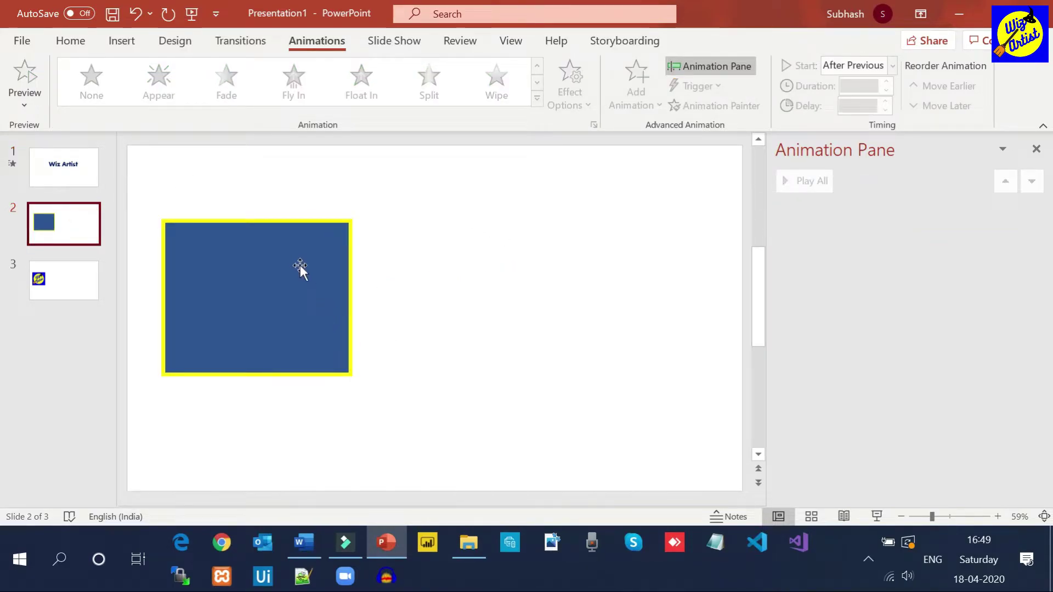
click(307, 271)
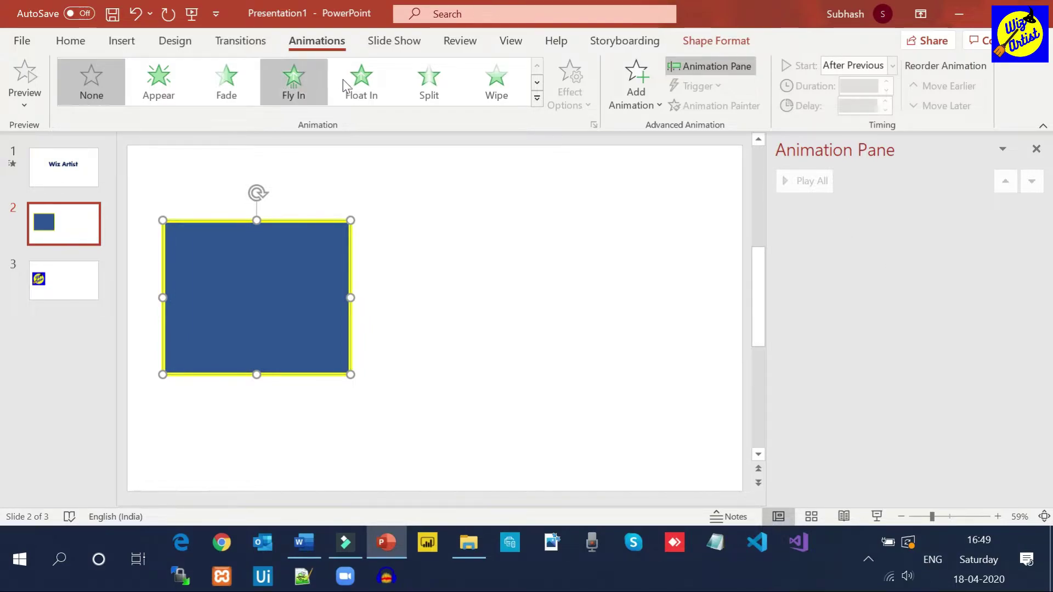
click(536, 82)
click(536, 81)
click(536, 81)
click(536, 81)
click(536, 81)
click(536, 81)
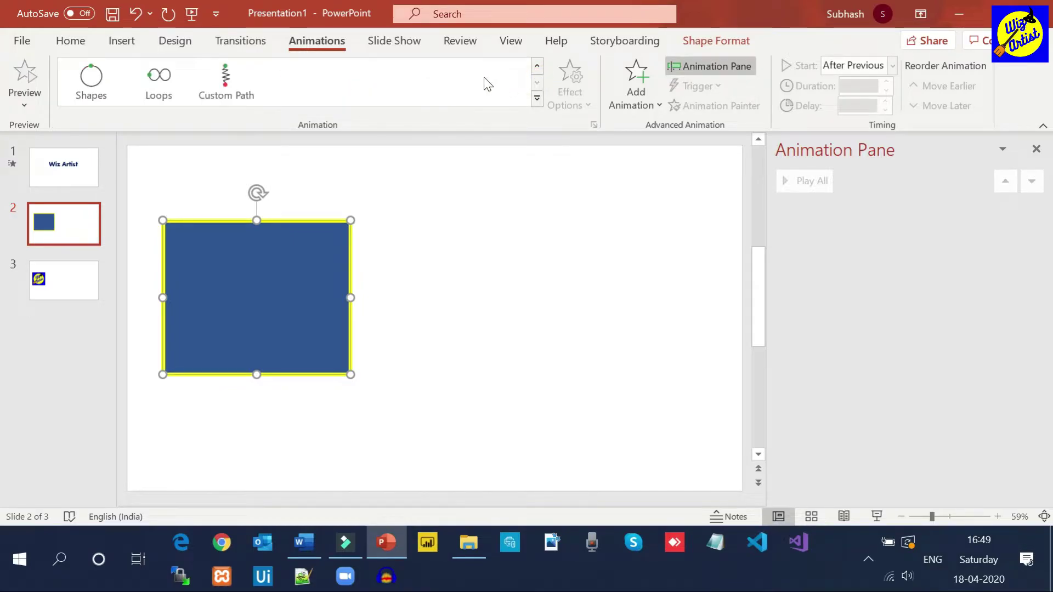
click(216, 77)
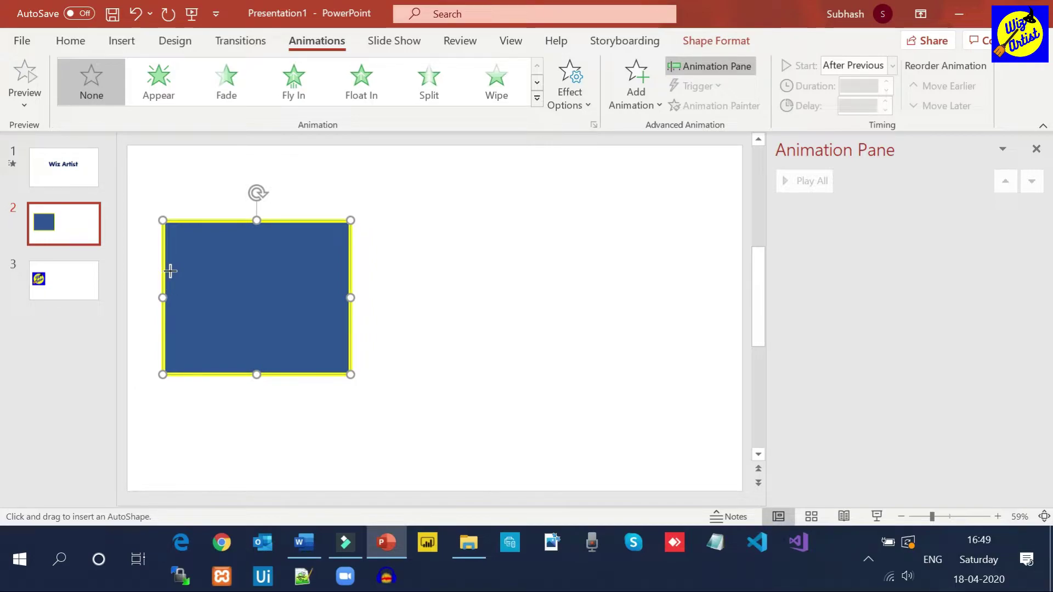
click(540, 81)
click(540, 81)
click(541, 81)
click(541, 81)
click(540, 81)
click(541, 82)
click(540, 81)
click(541, 64)
click(541, 65)
click(542, 64)
click(541, 64)
click(544, 96)
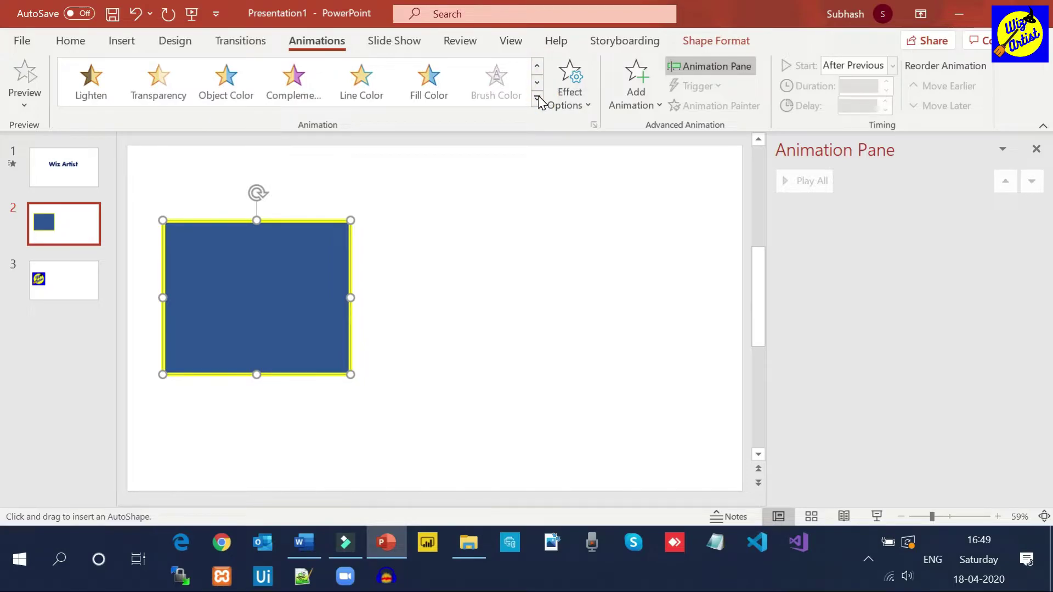
Step: Apply the Right motion path to the rectangle, stretch it from beyond the slide's left edge to the slide's centre, and preview it
click(538, 97)
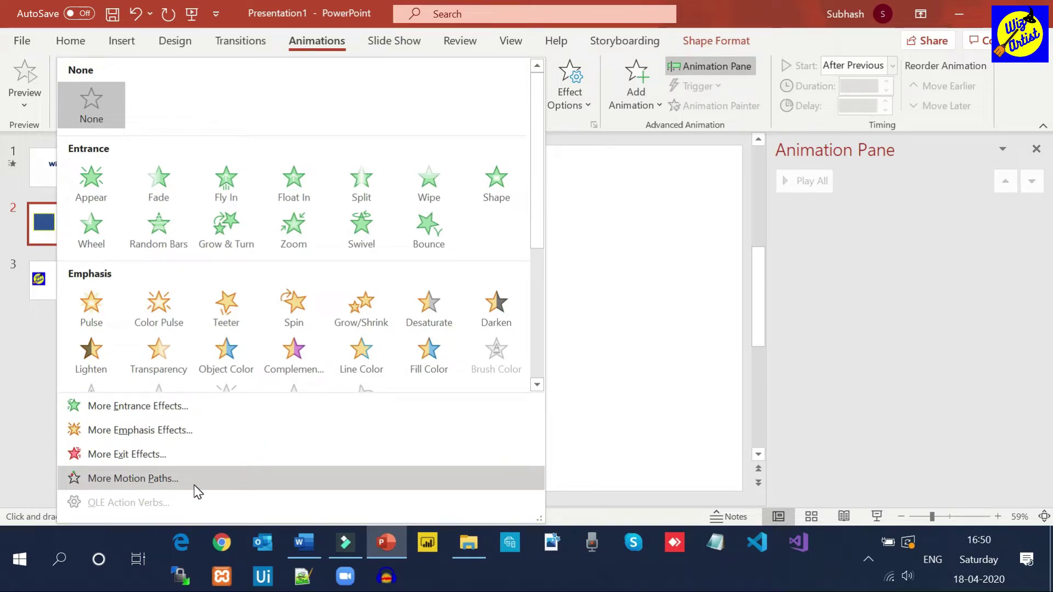
click(249, 483)
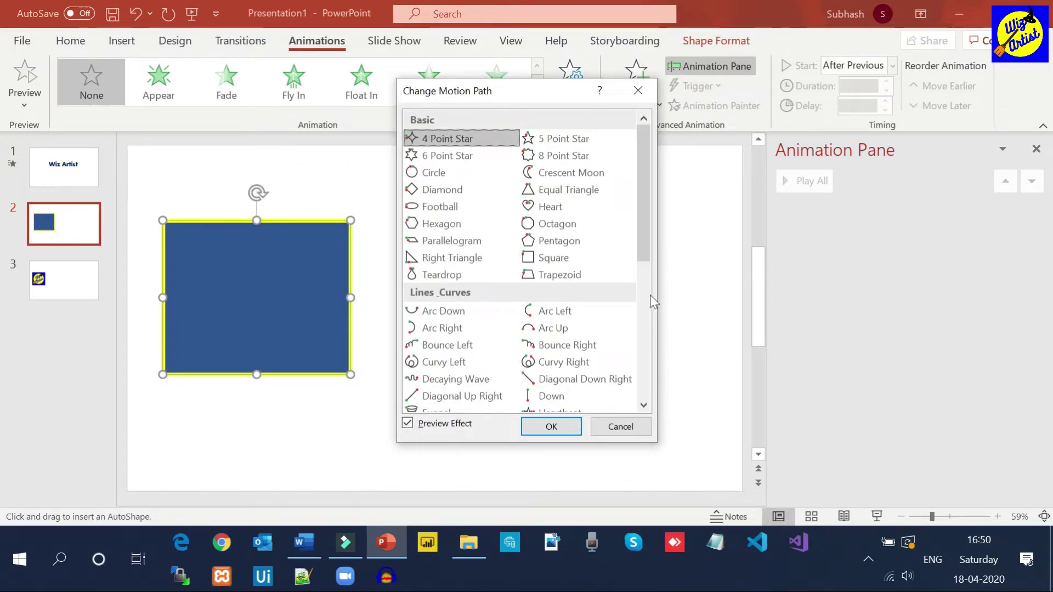
drag(647, 240, 640, 330)
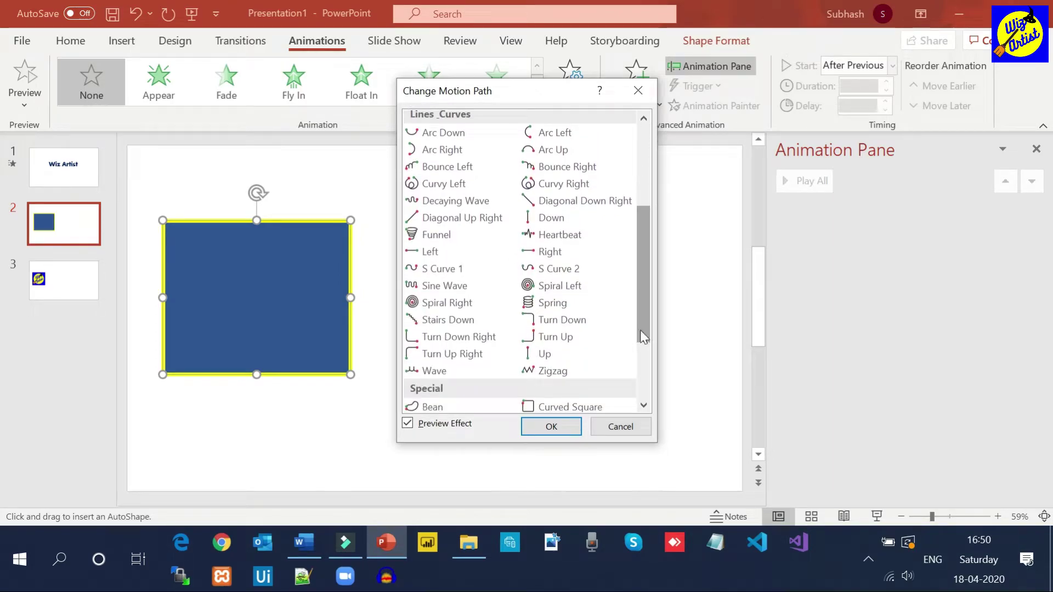
click(565, 252)
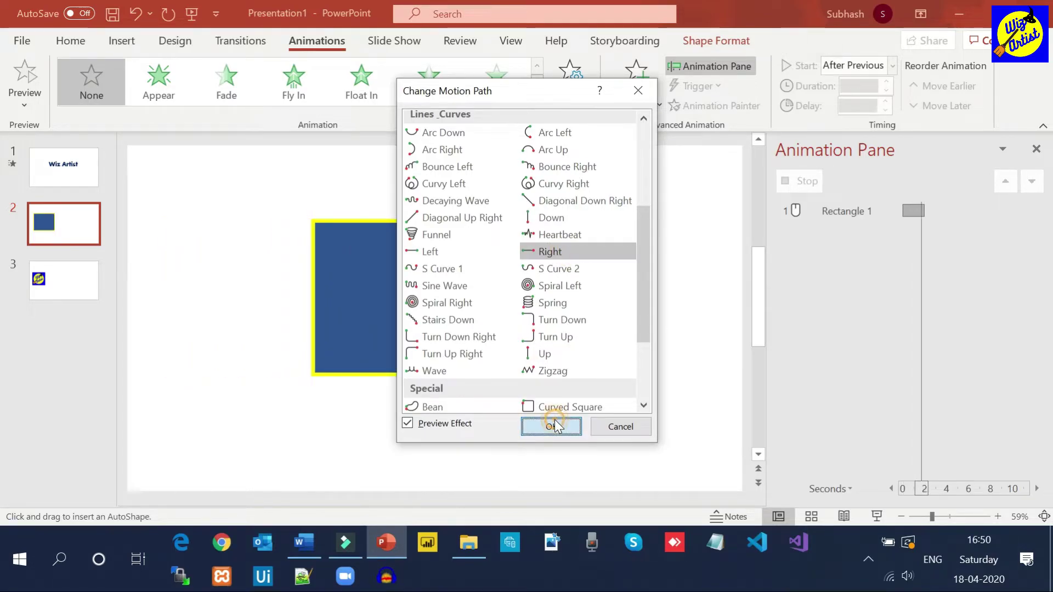
click(555, 430)
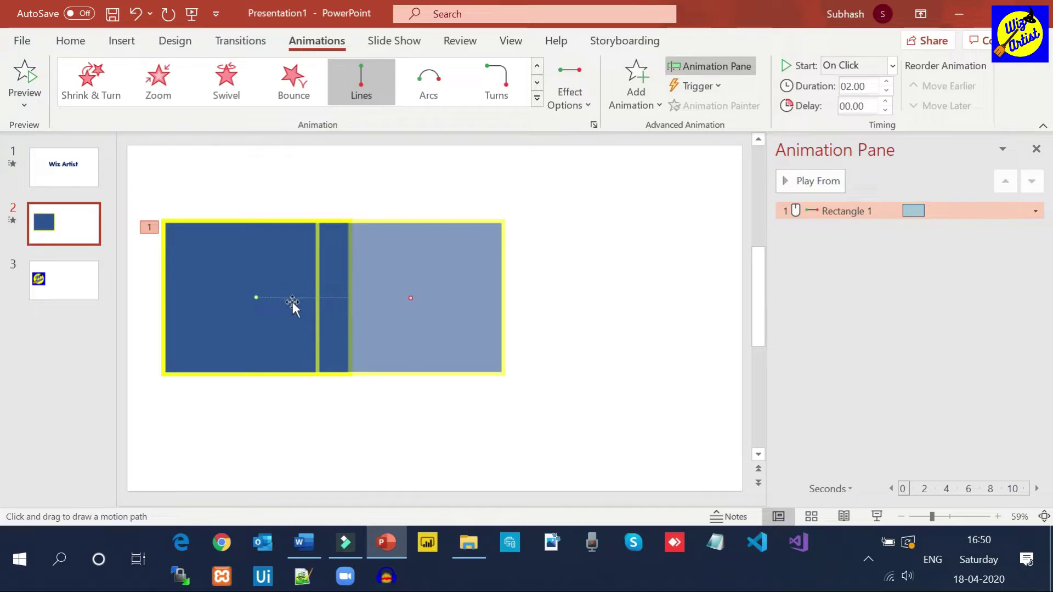
drag(260, 299, 439, 280)
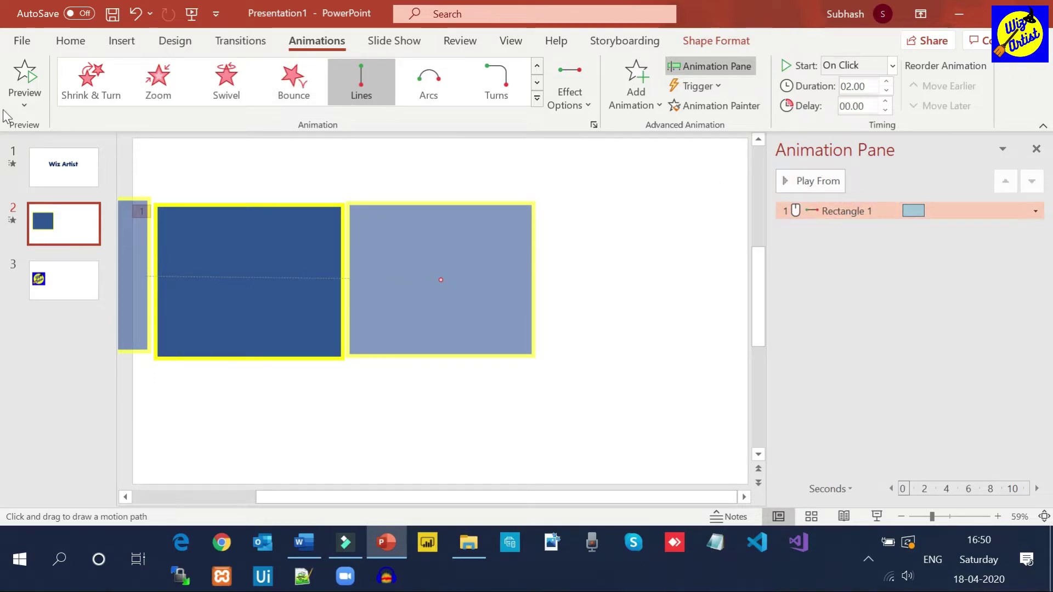
click(27, 83)
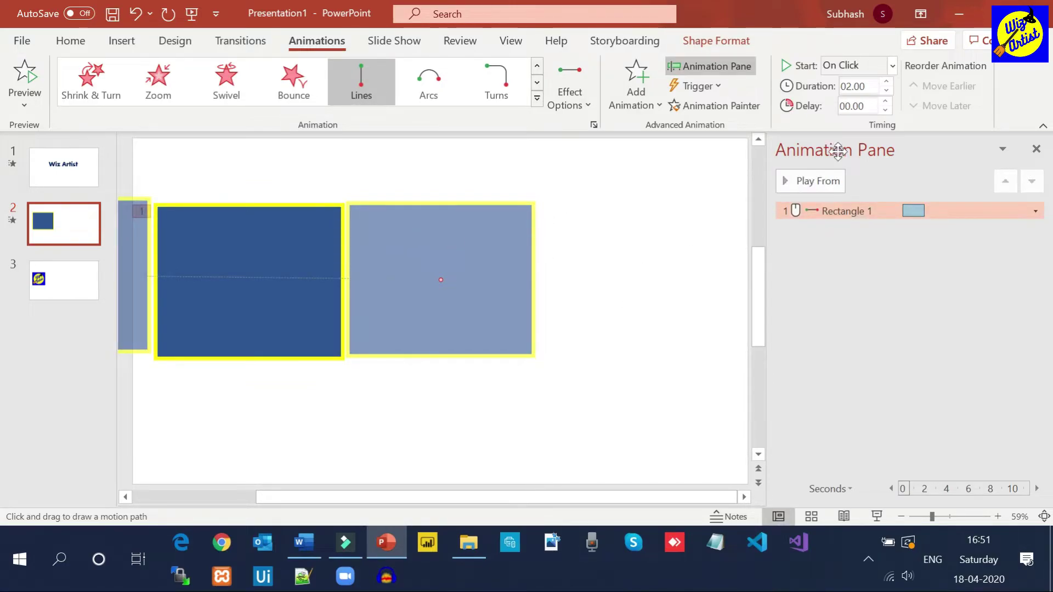
Step: Set the rectangle's motion path to start After Previous and check it in the slide show
click(892, 66)
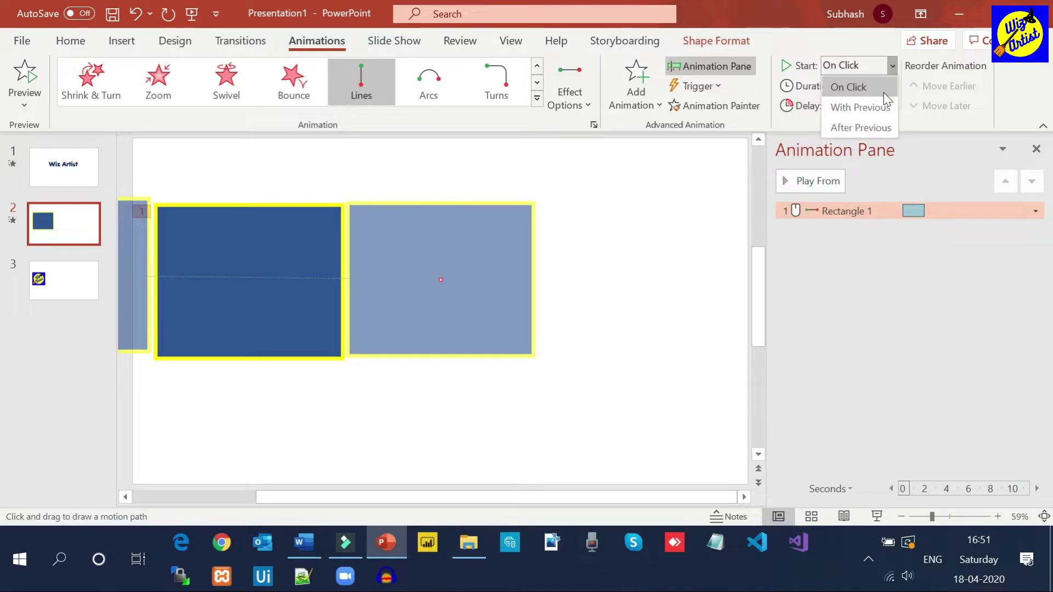
click(885, 129)
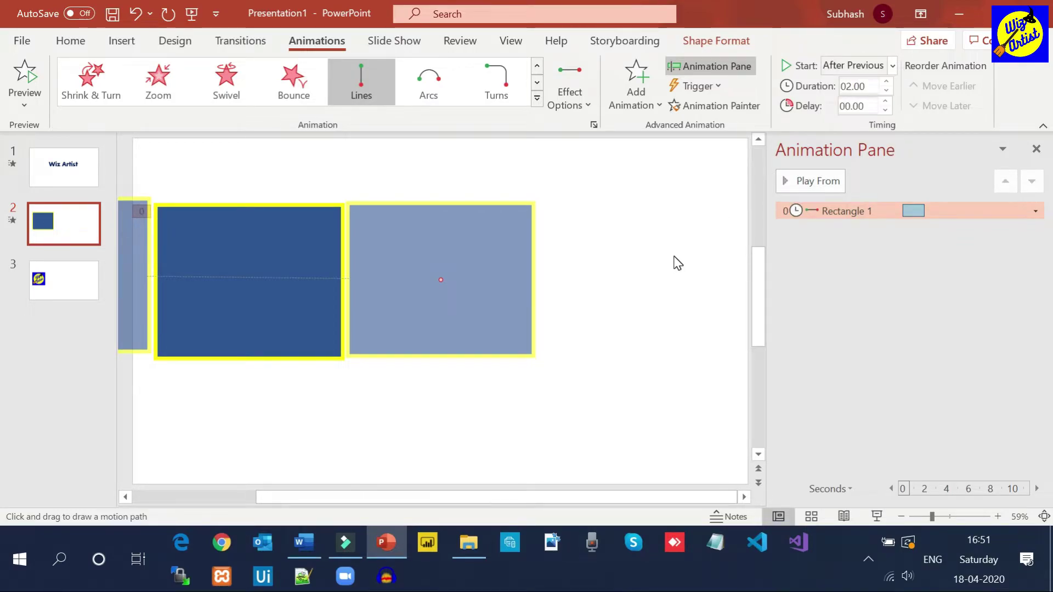
key(F5)
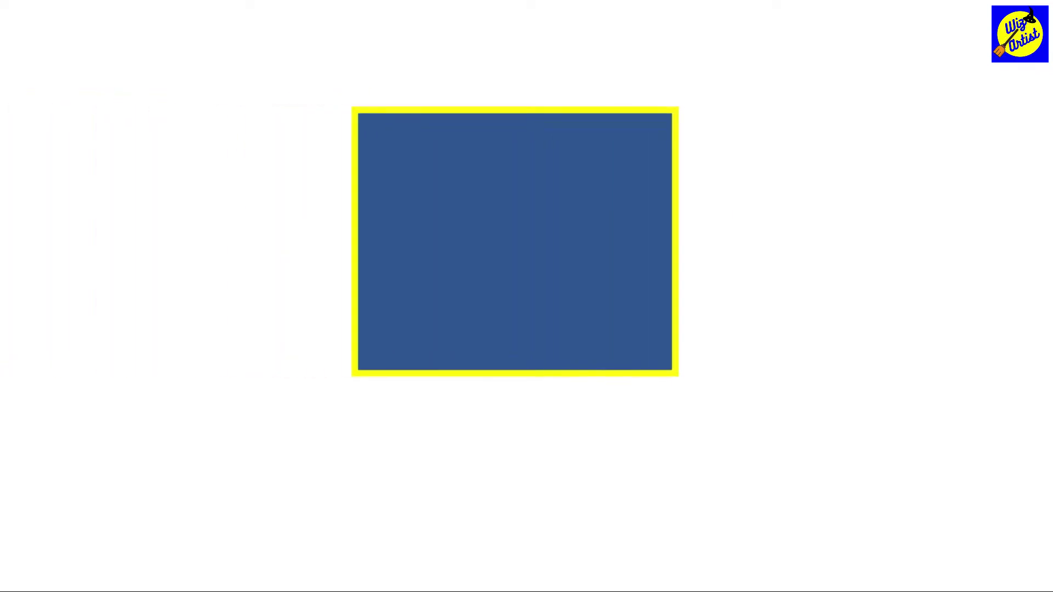
key(Escape)
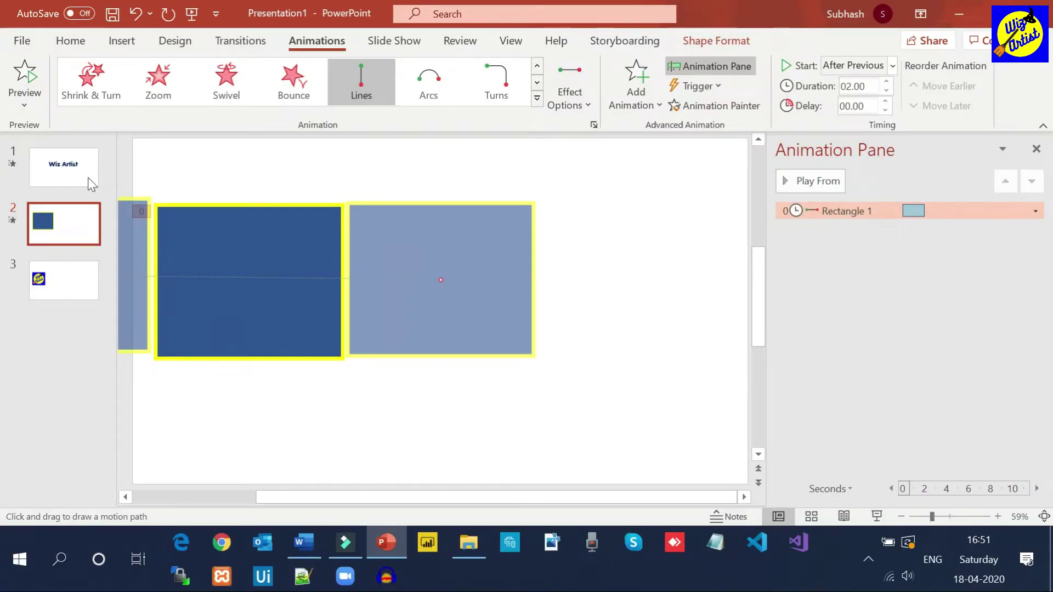
Step: Move the Wiz Artist logo picture on slide 3 to the centre of the slide
click(90, 281)
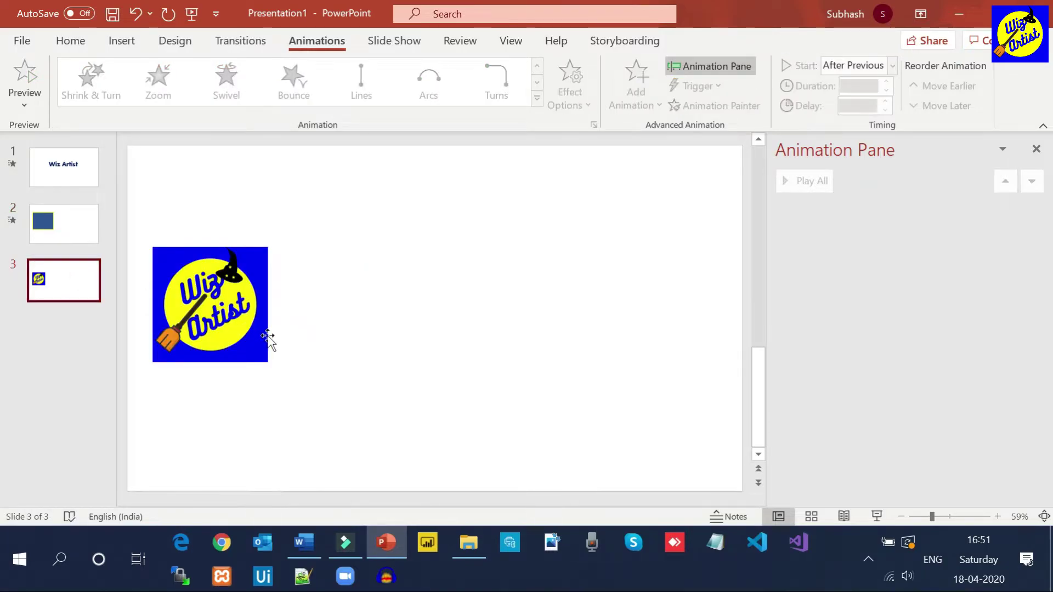
click(250, 338)
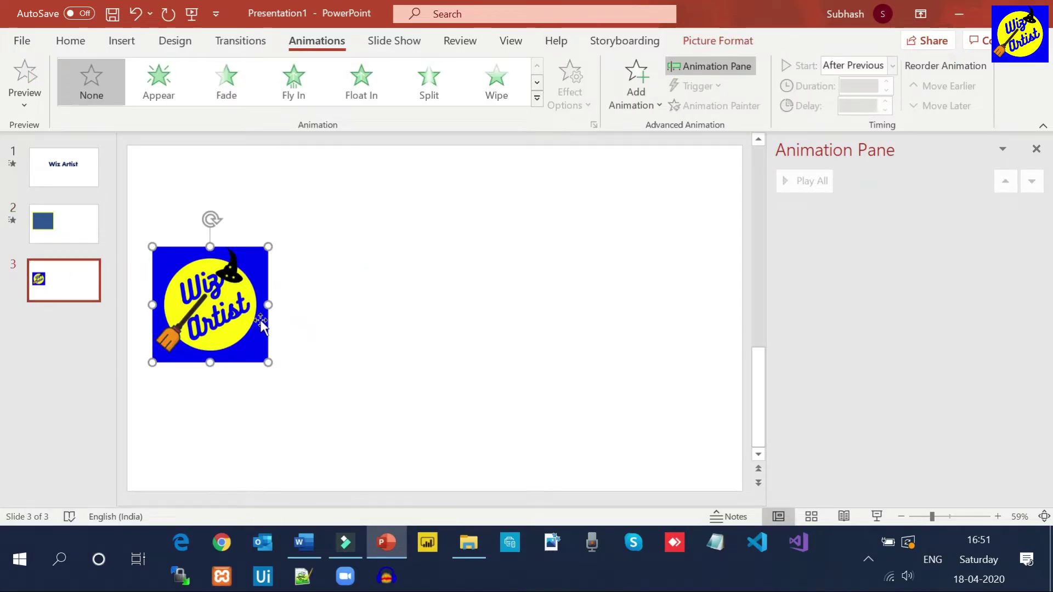
click(537, 81)
click(537, 81)
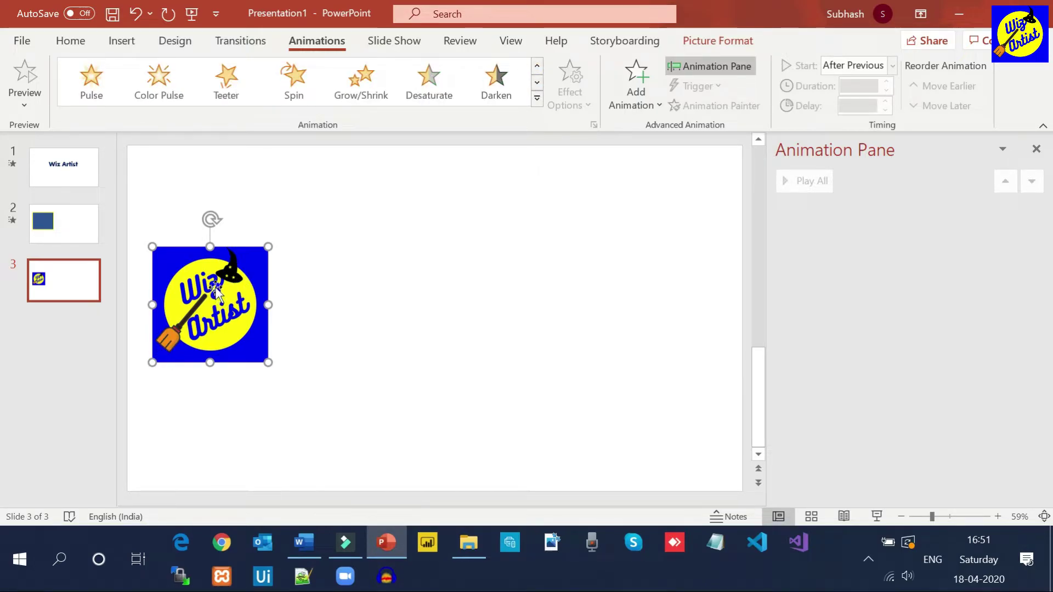
drag(217, 294, 429, 289)
Step: Apply the Teeter emphasis animation to the logo picture and preview it
click(537, 82)
click(536, 84)
click(537, 84)
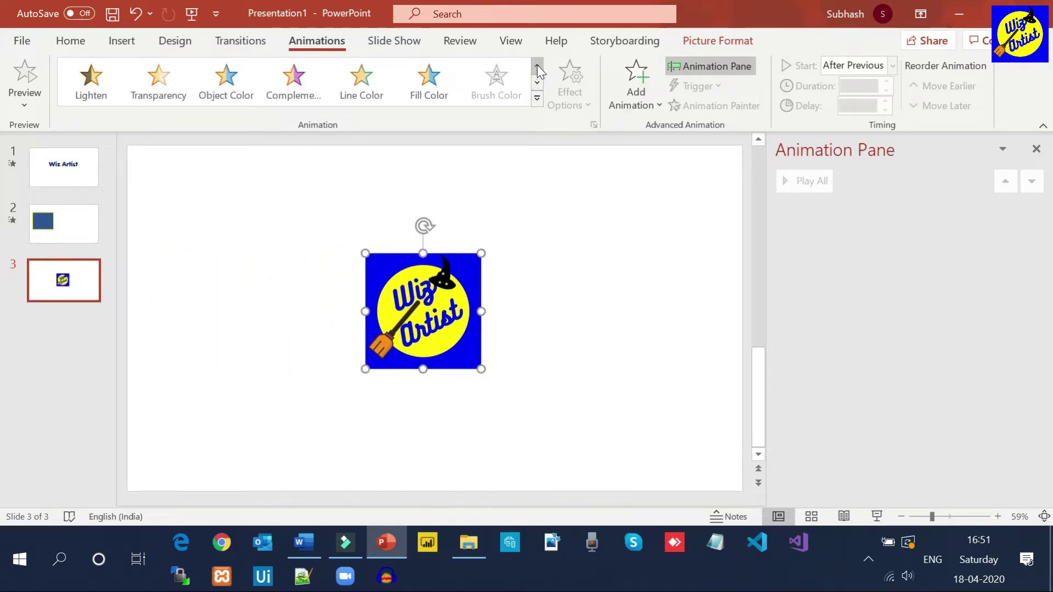
click(538, 67)
click(234, 86)
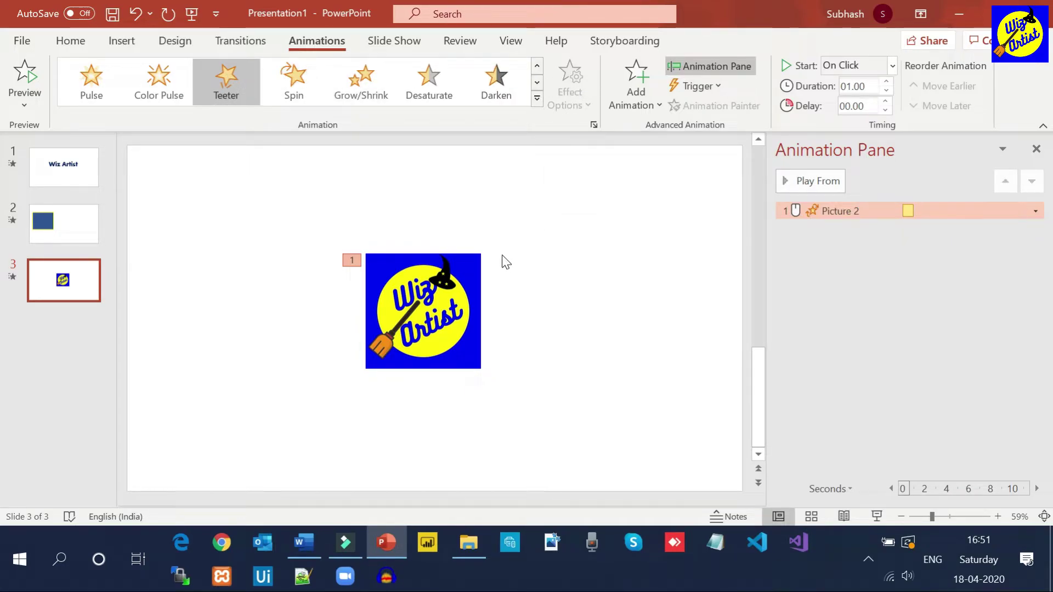
click(24, 74)
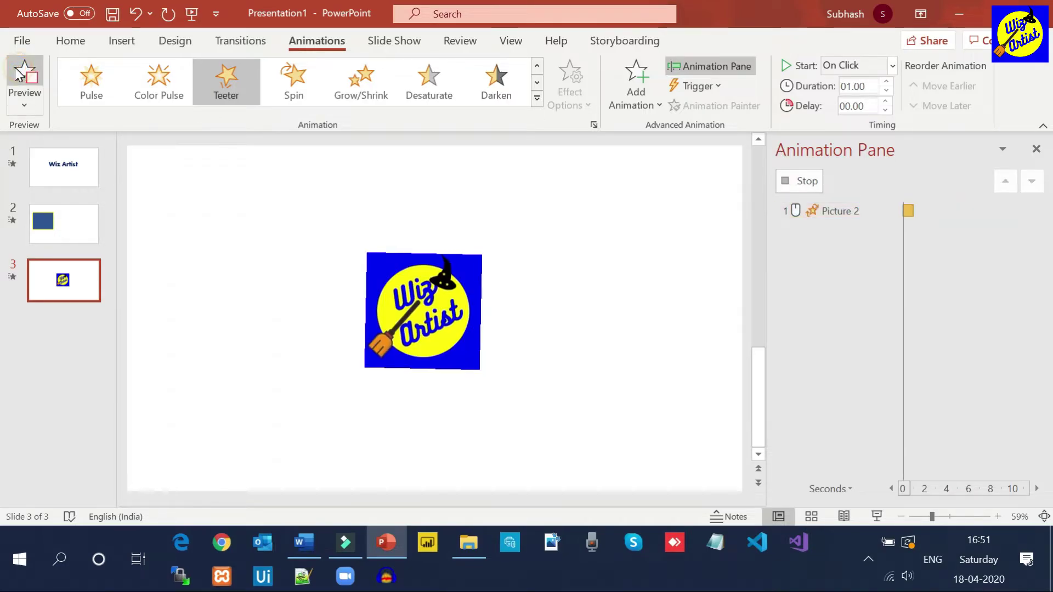
Step: Set the logo's Teeter animation to start After Previous and play the slide show from the first slide
click(874, 64)
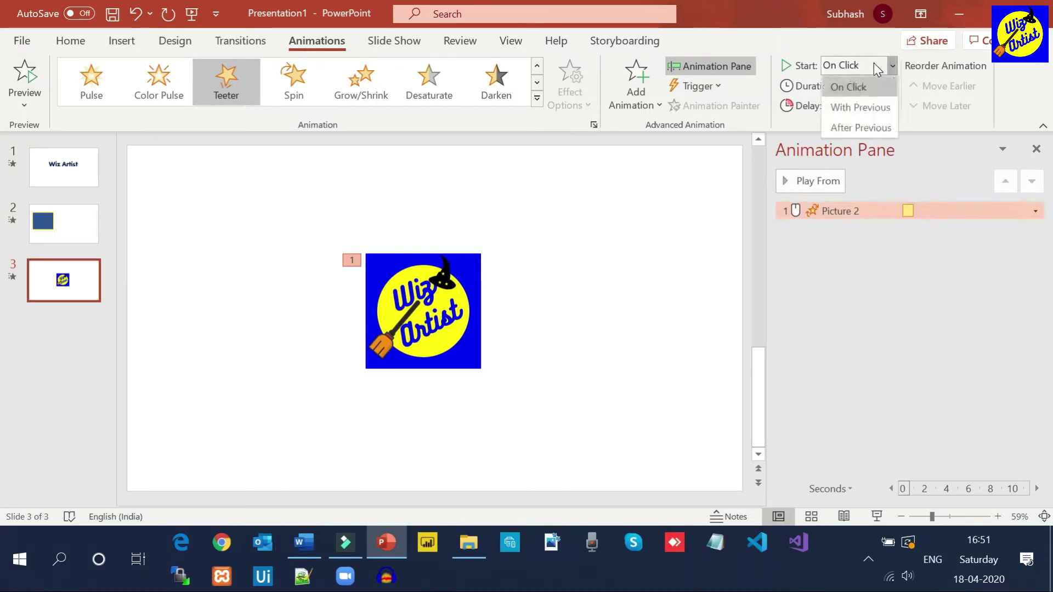
click(869, 128)
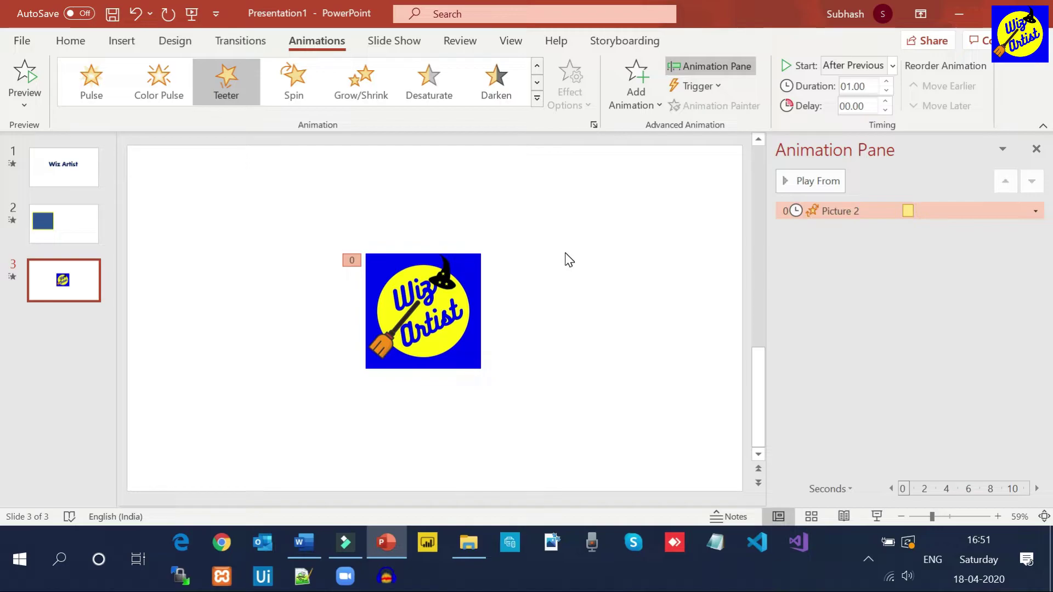
click(865, 65)
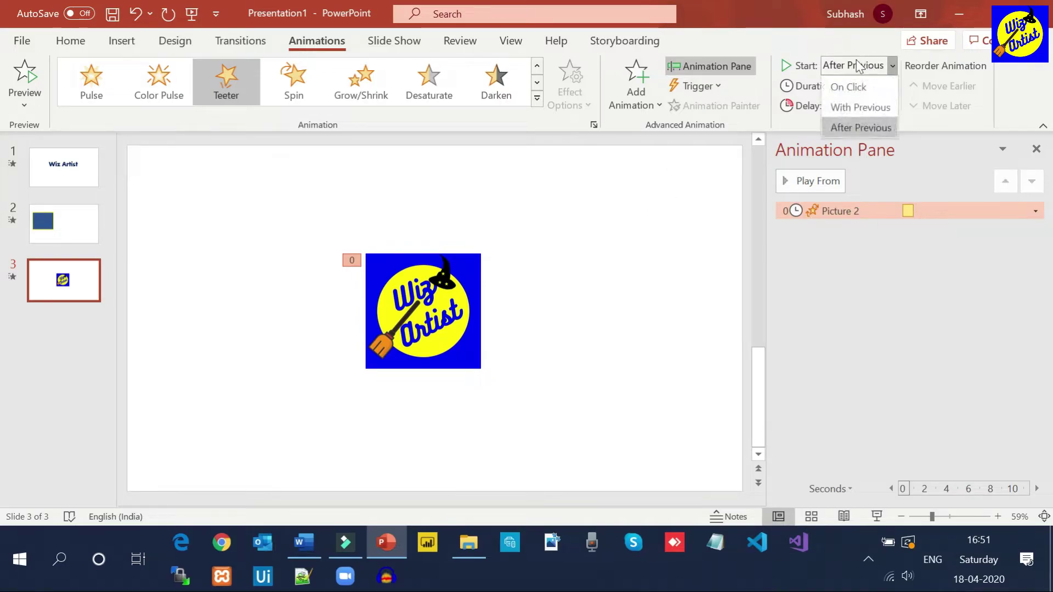
click(845, 128)
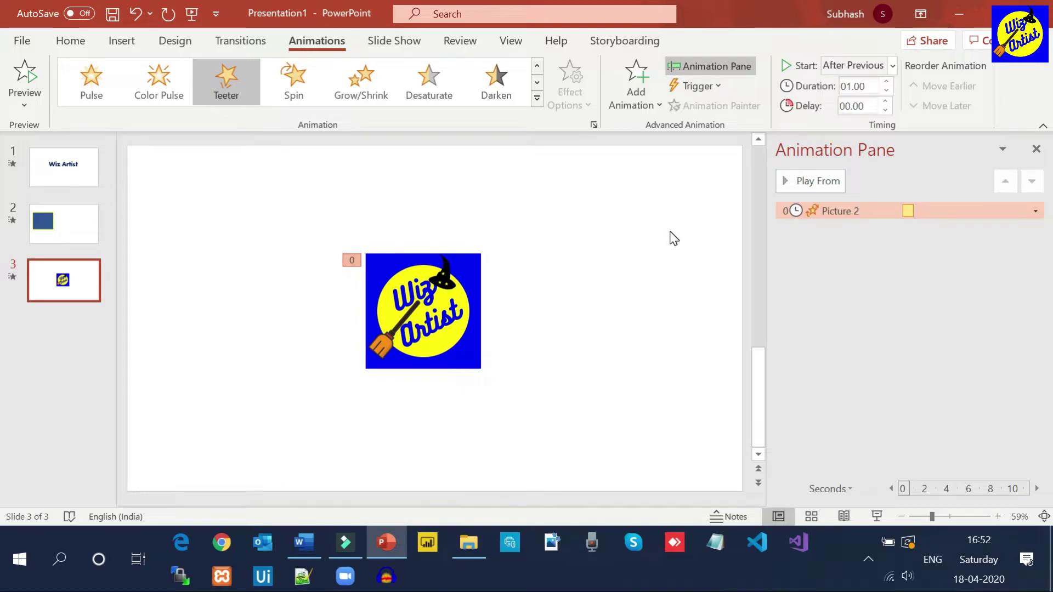
key(F5)
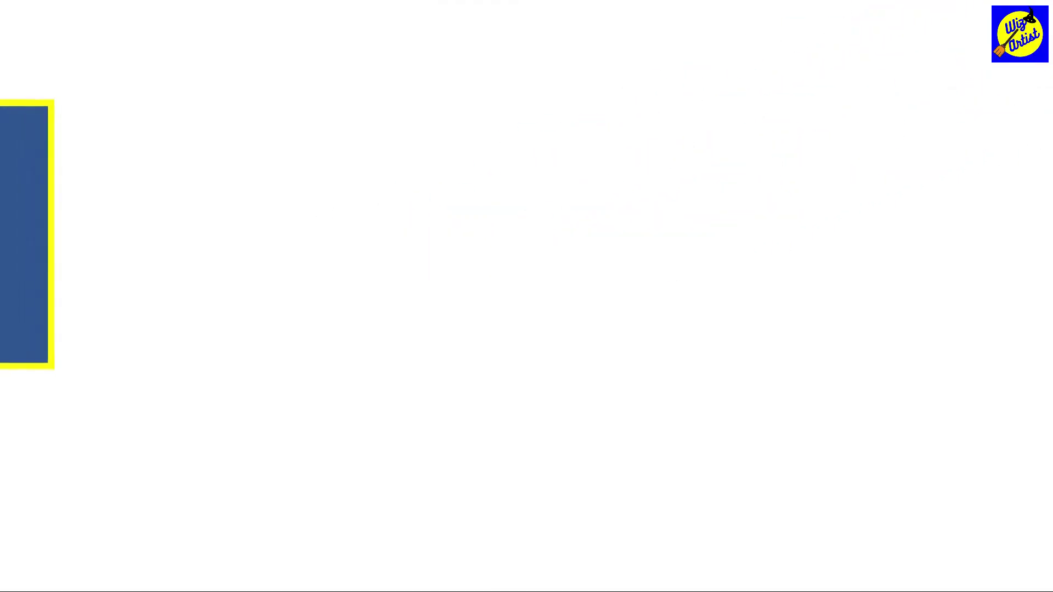
Step: Advance the slide show to the logo slide to check its animation and end the show
click(434, 259)
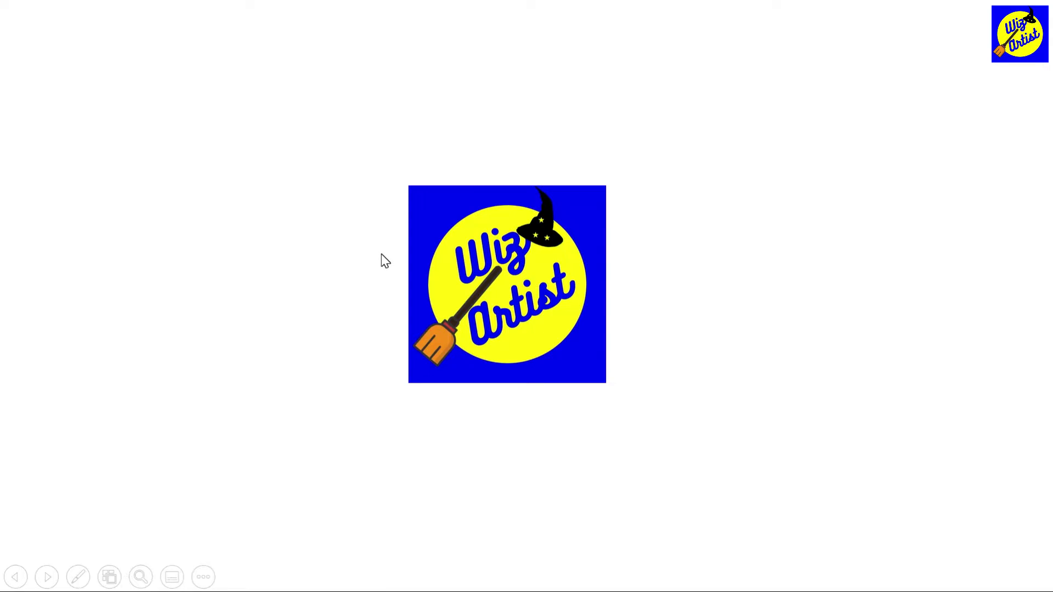
key(Escape)
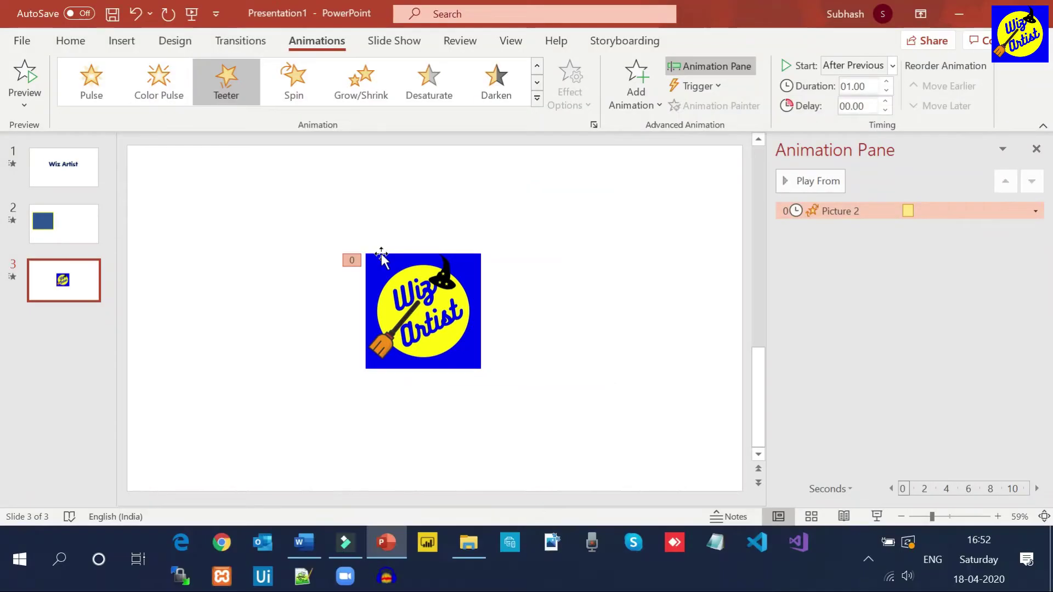
Step: Record an audio clip on slide 1 and insert it into the slide
click(100, 176)
click(122, 43)
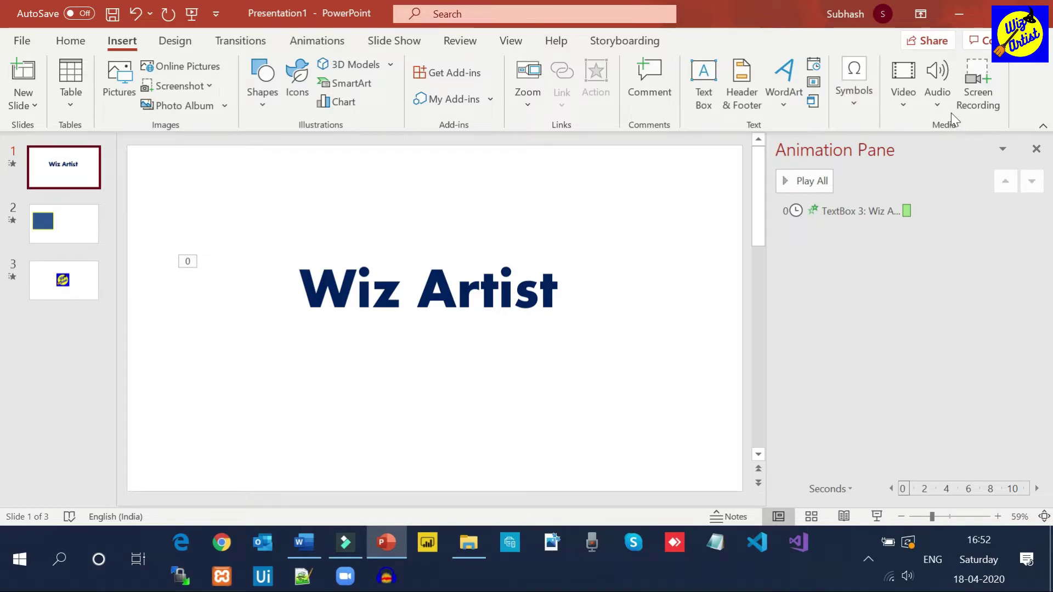
click(940, 103)
click(953, 154)
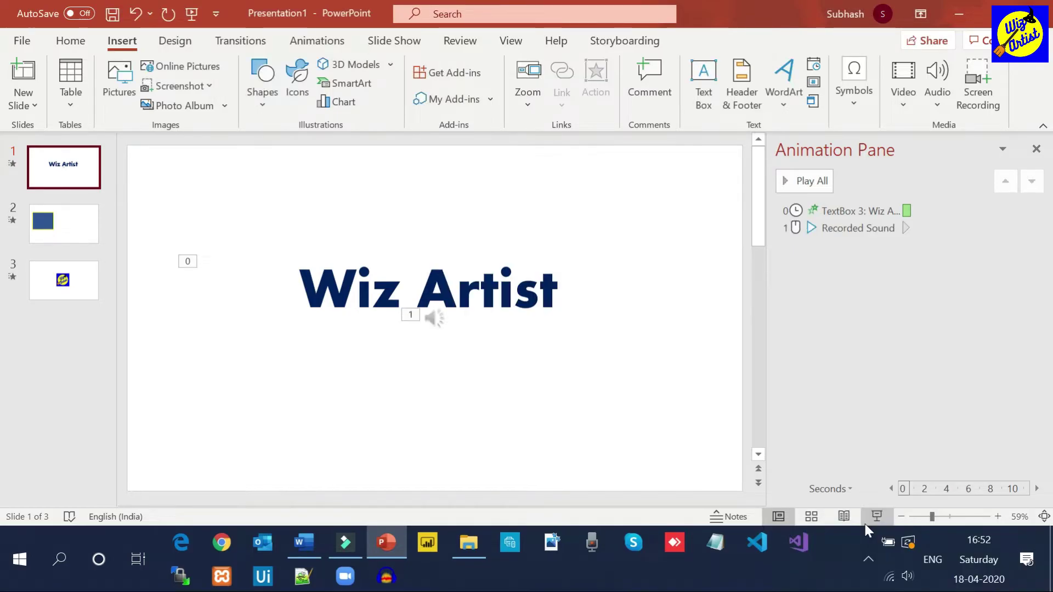
Step: Play back the recorded sound and move its speaker icon to the upper-right corner of slide 1
key(alt)
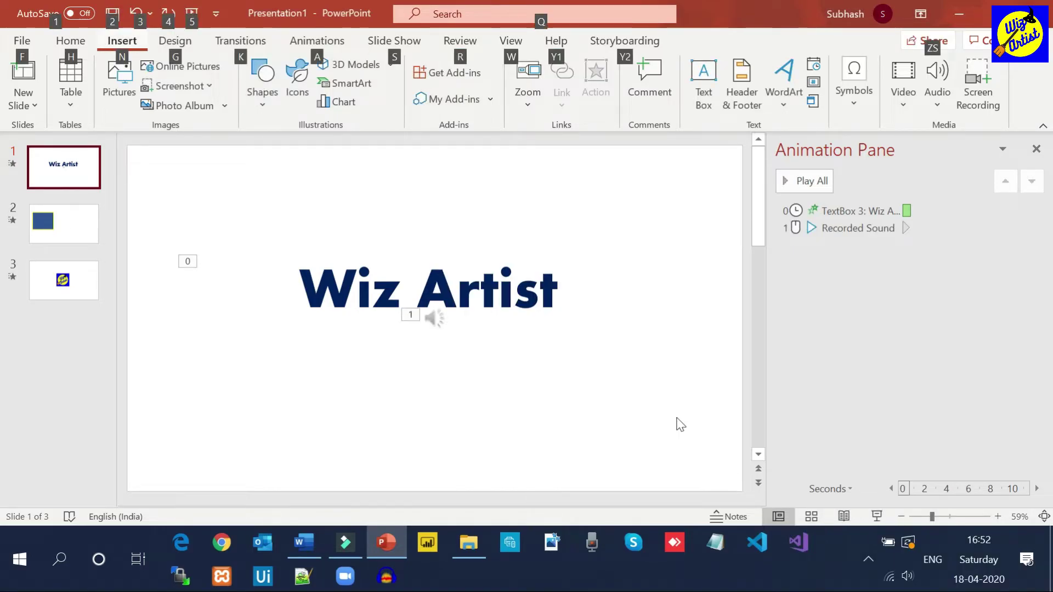
mouse_move(431, 324)
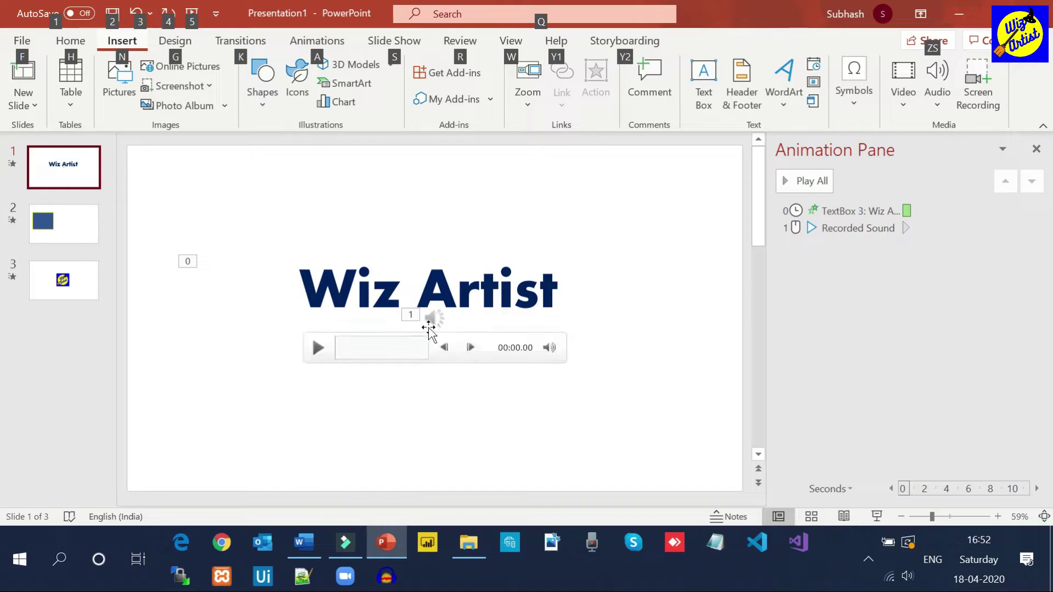
click(321, 349)
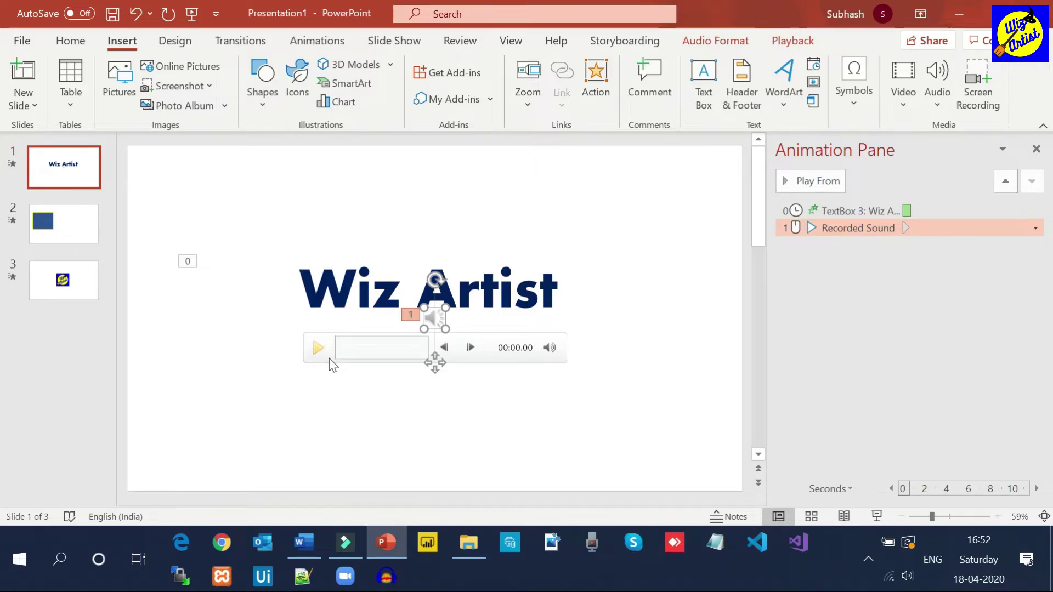
mouse_move(430, 317)
mouse_down()
mouse_move(588, 266)
mouse_move(664, 228)
mouse_move(682, 203)
mouse_up()
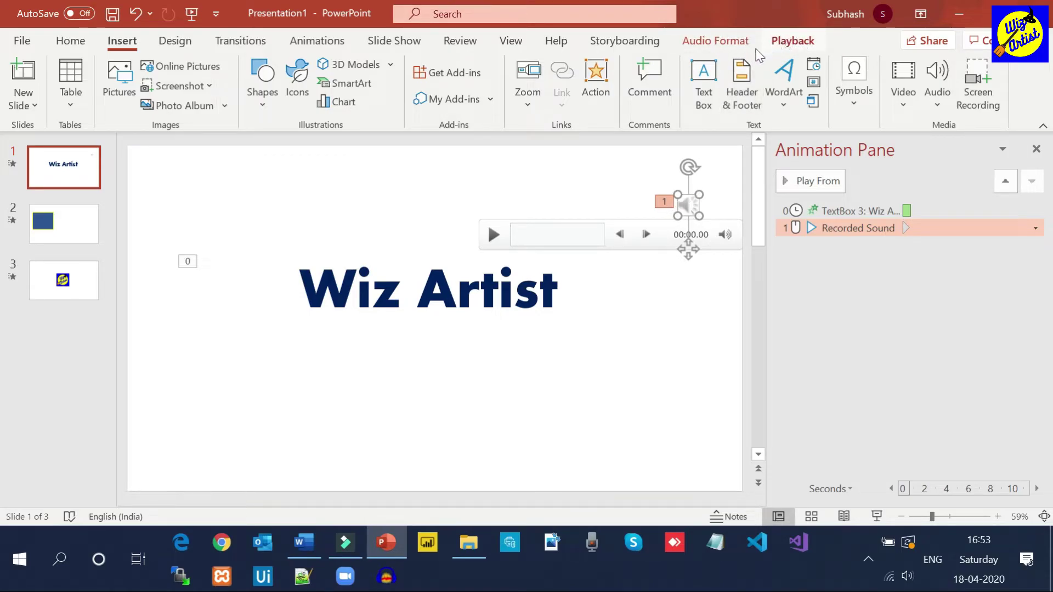
Step: Set the recorded sound on slide 1 to start Automatically and enable Hide During Show
click(804, 43)
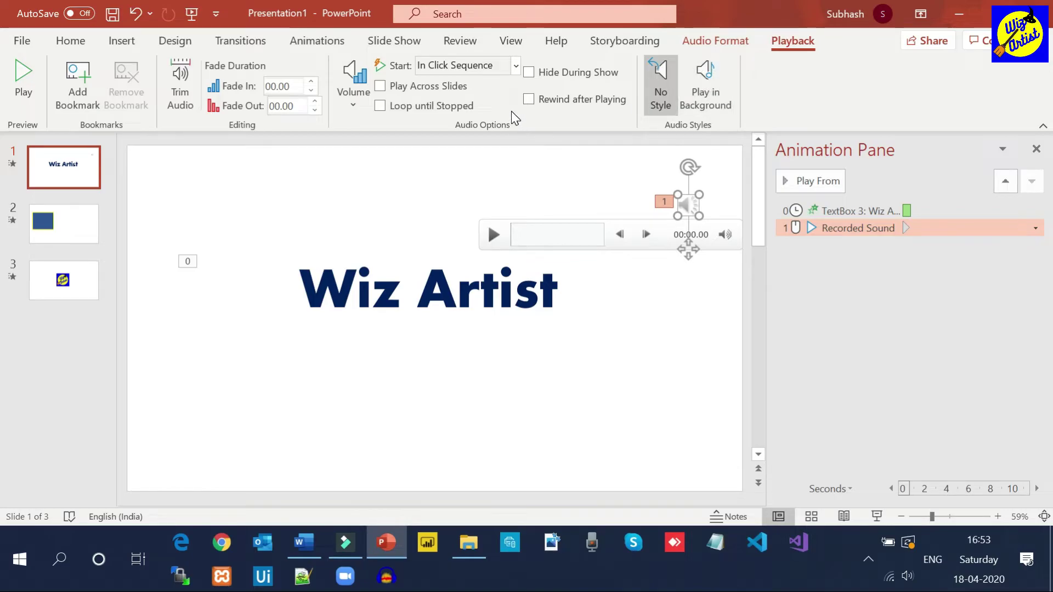
click(516, 65)
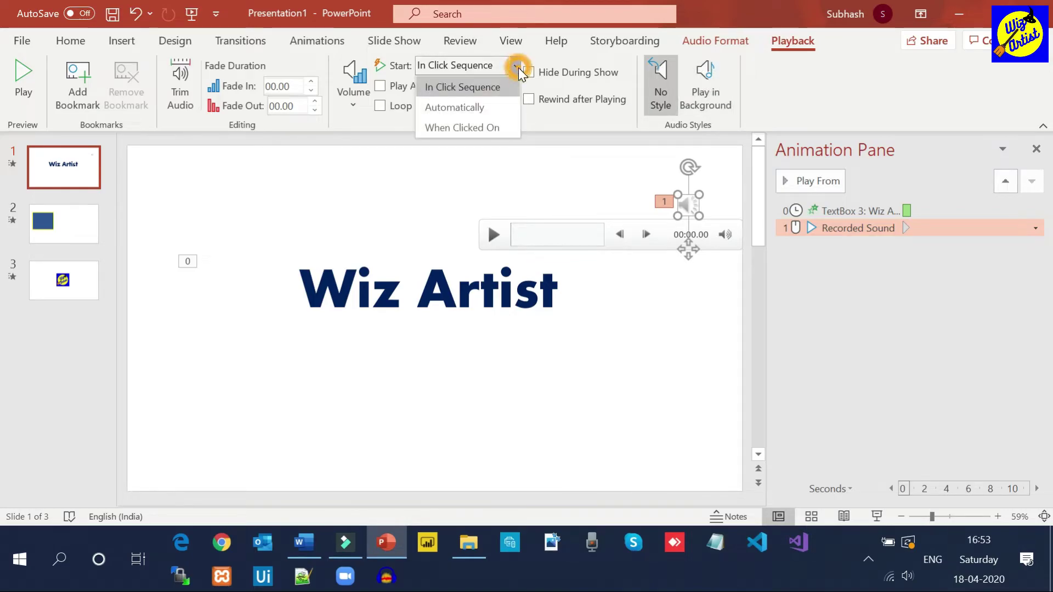
click(502, 105)
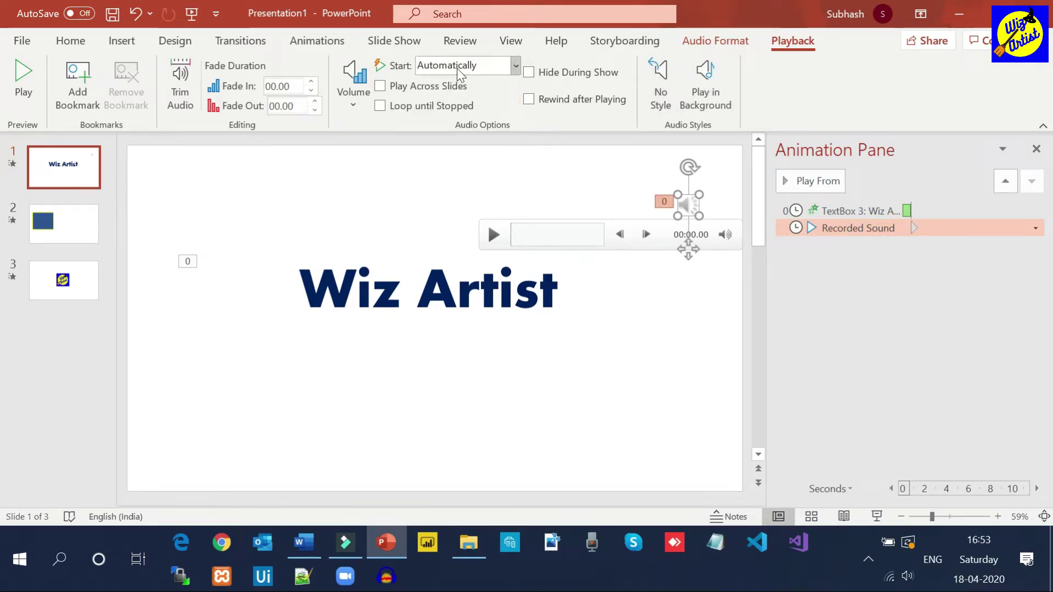
click(608, 74)
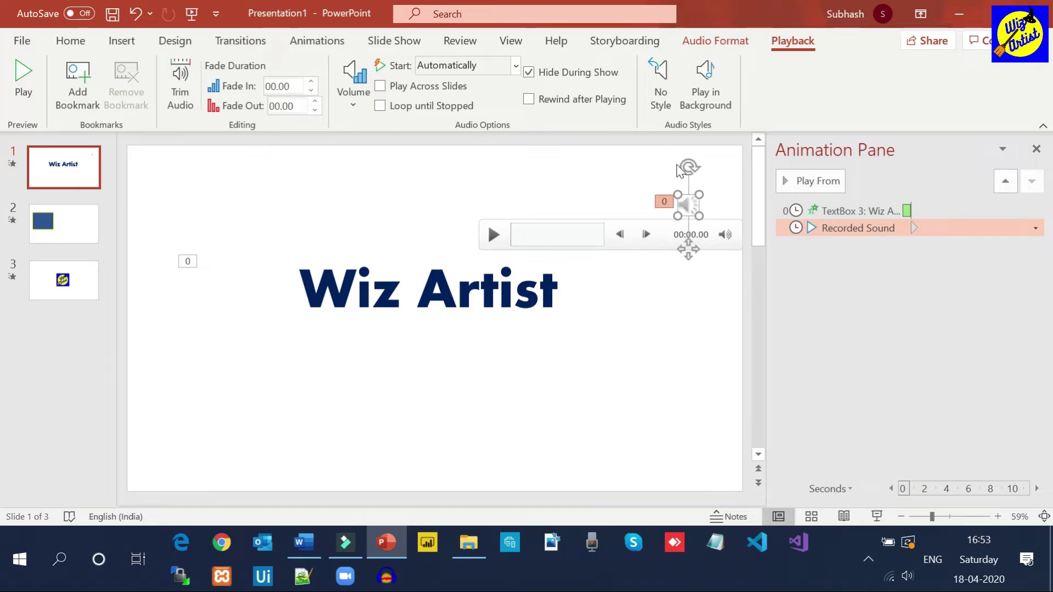
Step: Set the recorded sound's animation timing on slide 1 to start After Previous
click(346, 44)
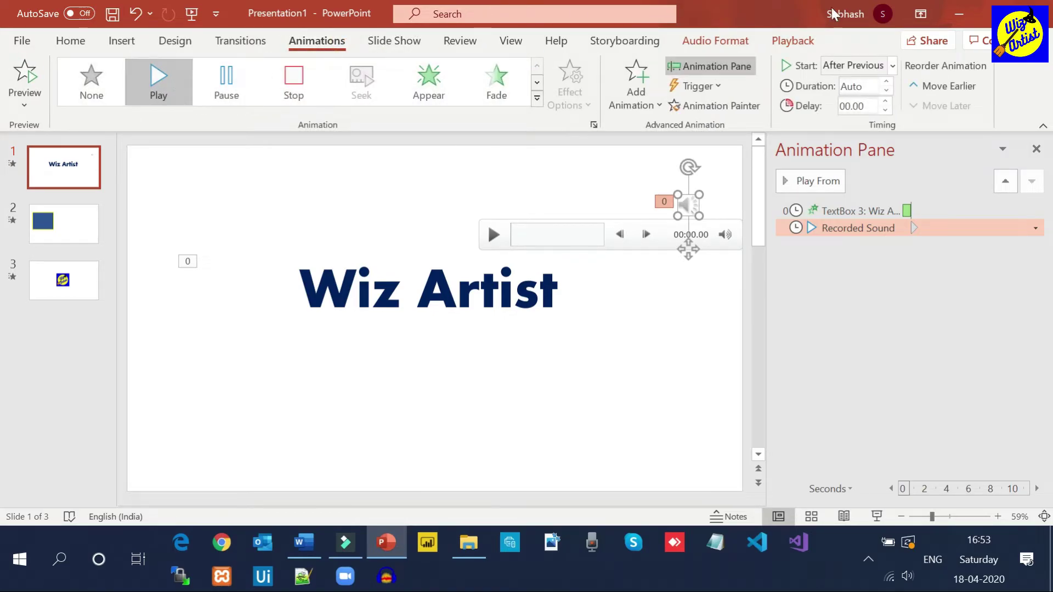
click(877, 70)
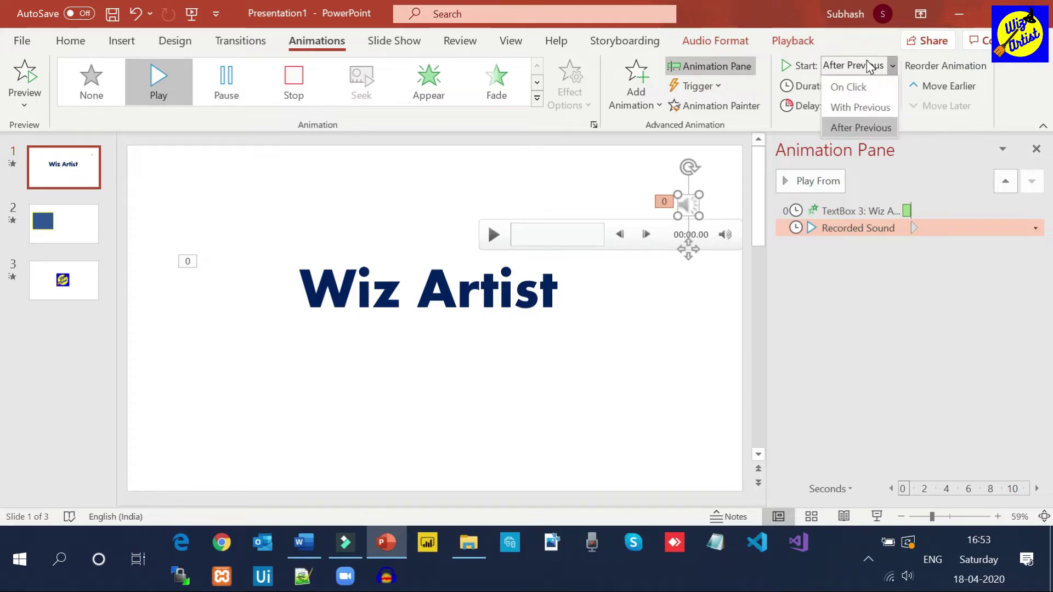
click(874, 117)
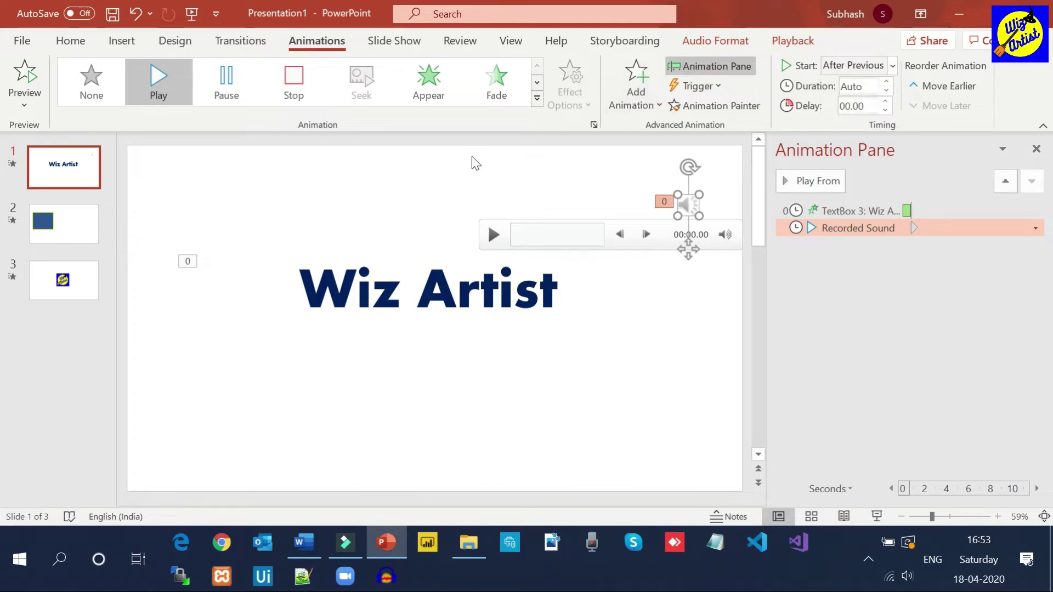
Step: Check slide 1 in a preview and the slide show, and move the recorded sound ahead of the text box in the animation order
click(20, 82)
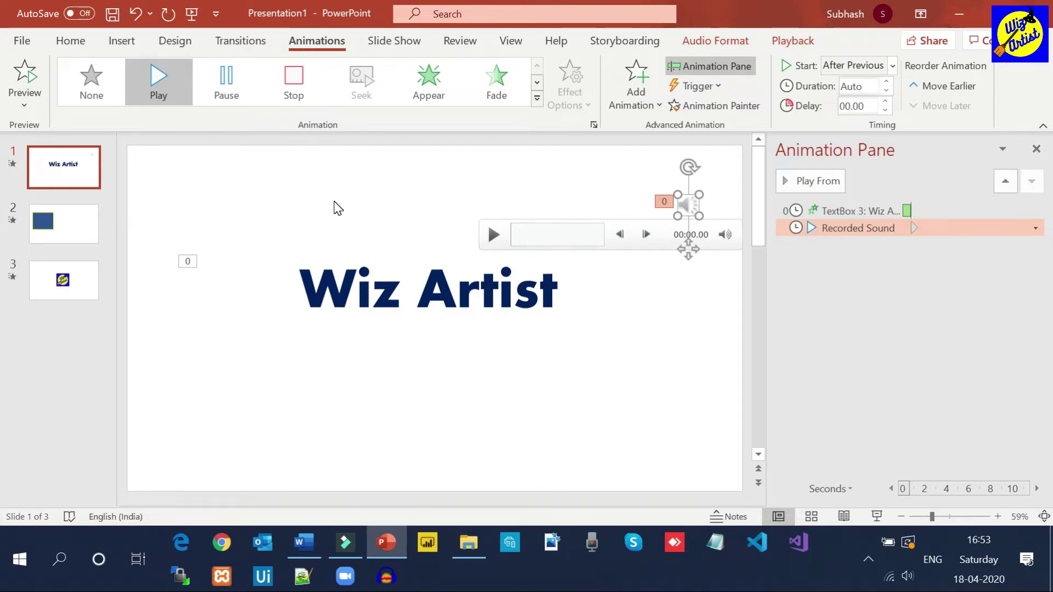
key(F5)
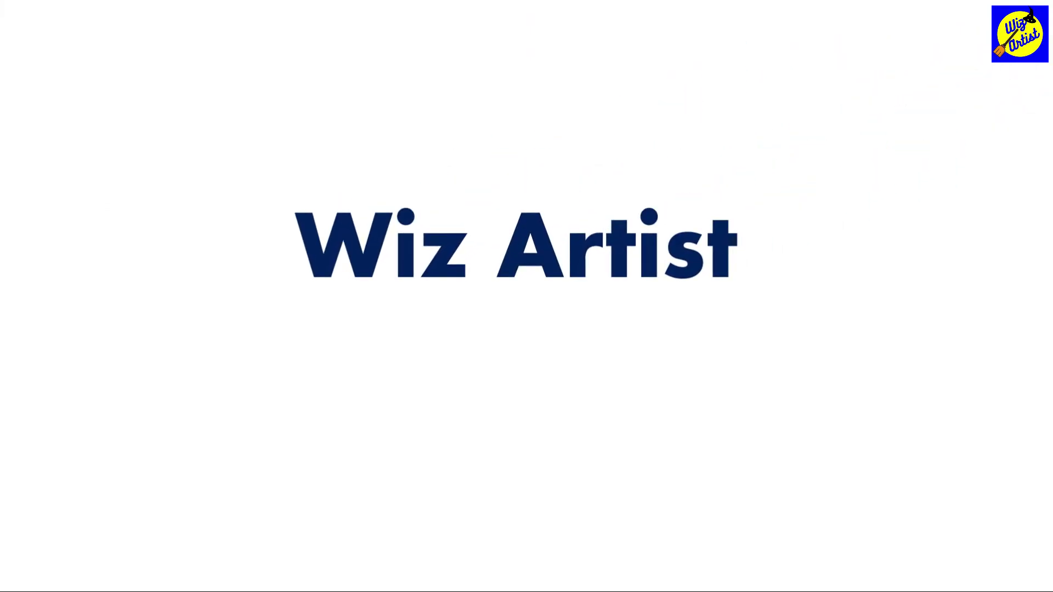
key(Escape)
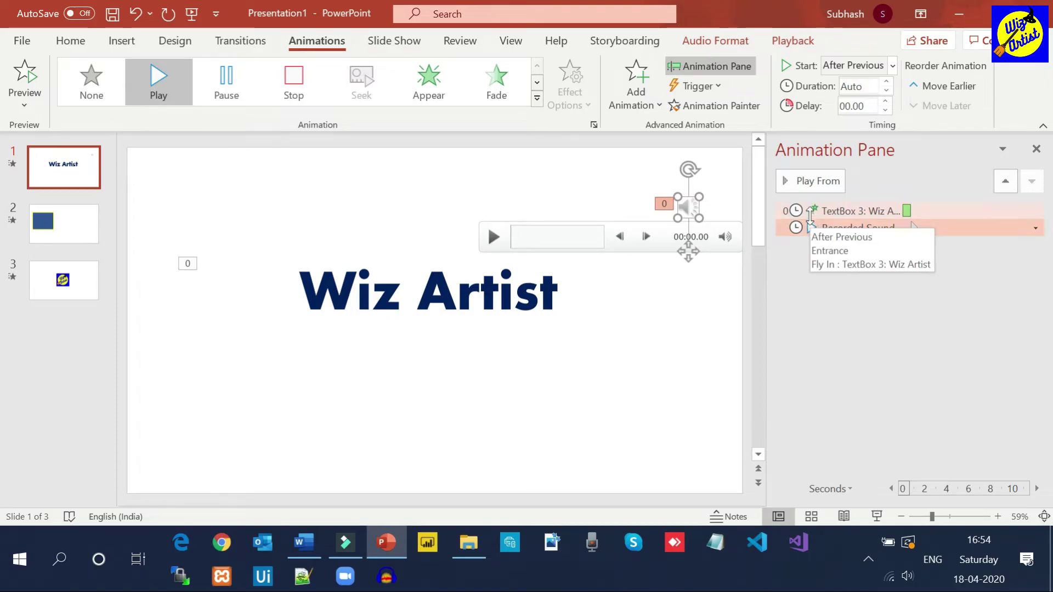
drag(836, 233, 850, 211)
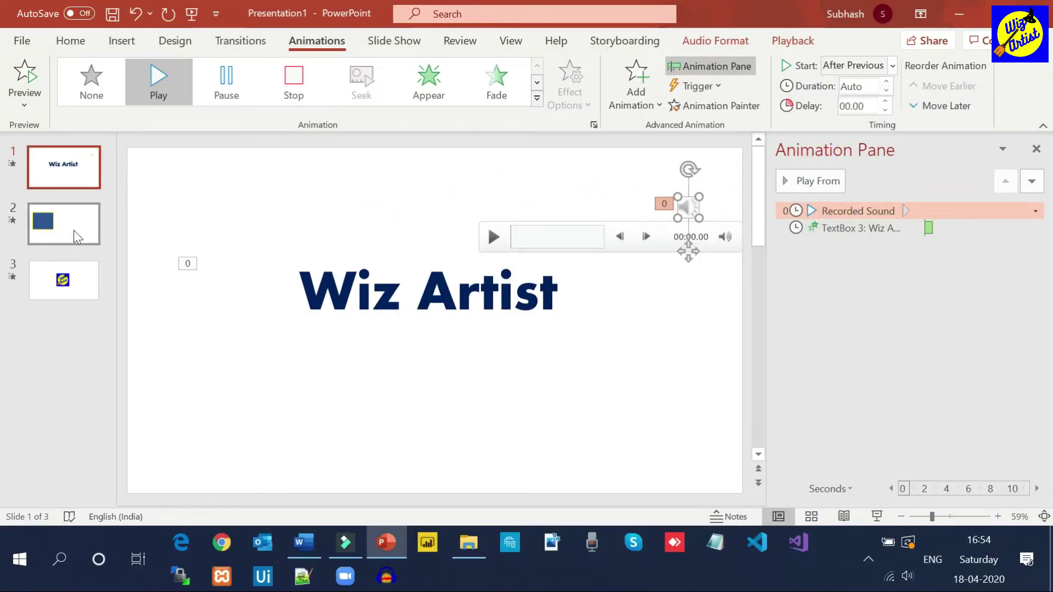
Step: Open the audio recorder for a new sound clip on slide 2 with the rectangle
click(74, 229)
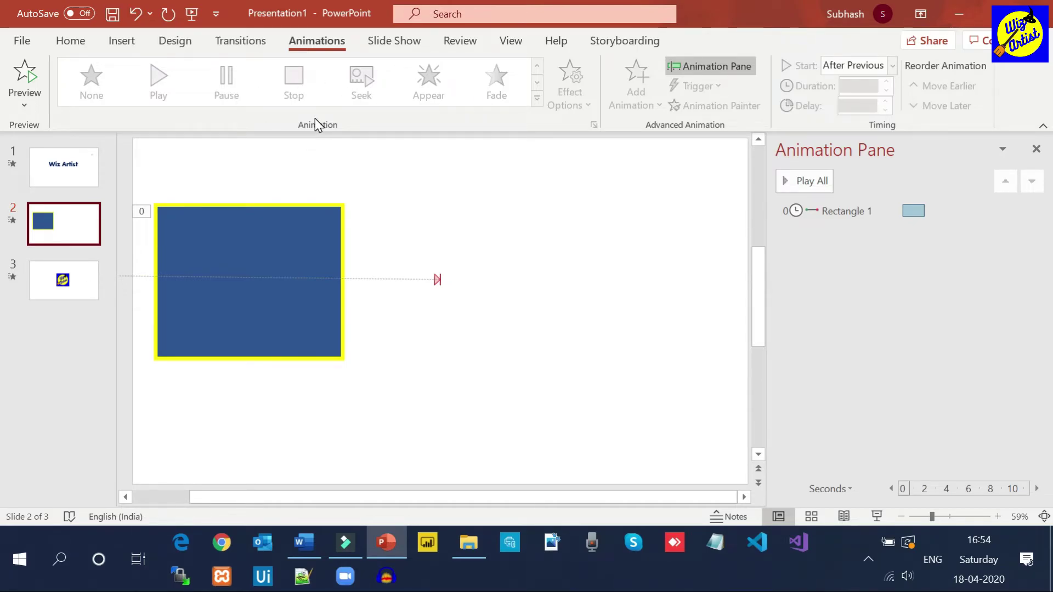
click(120, 40)
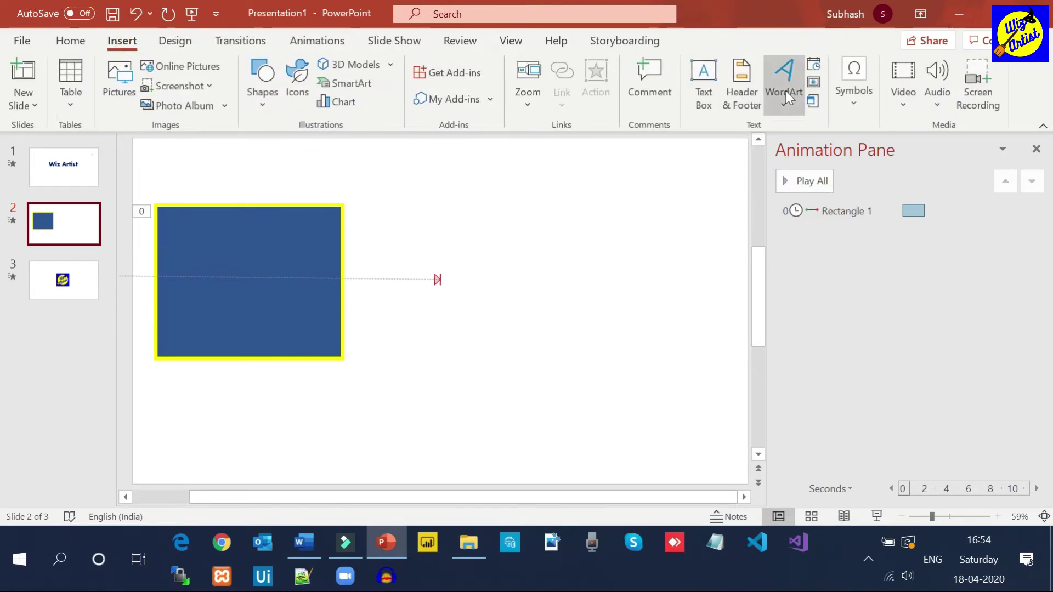
click(939, 102)
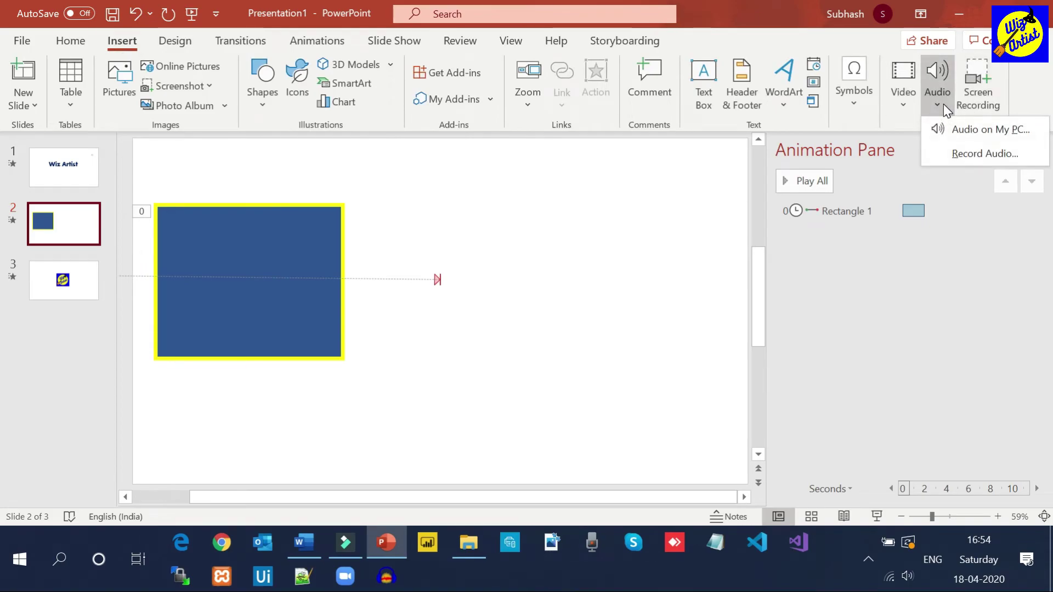
click(957, 154)
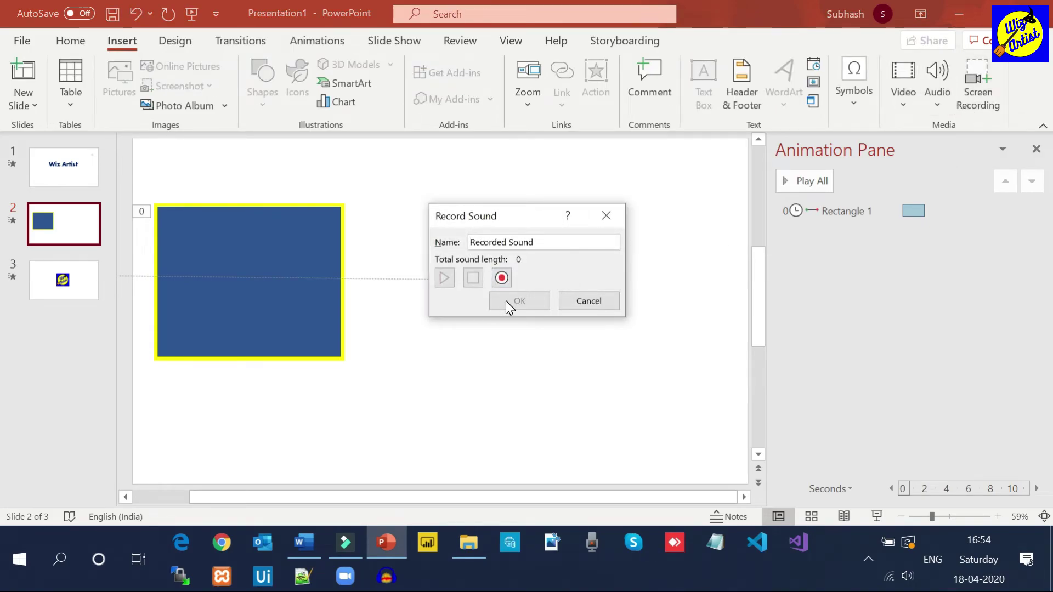